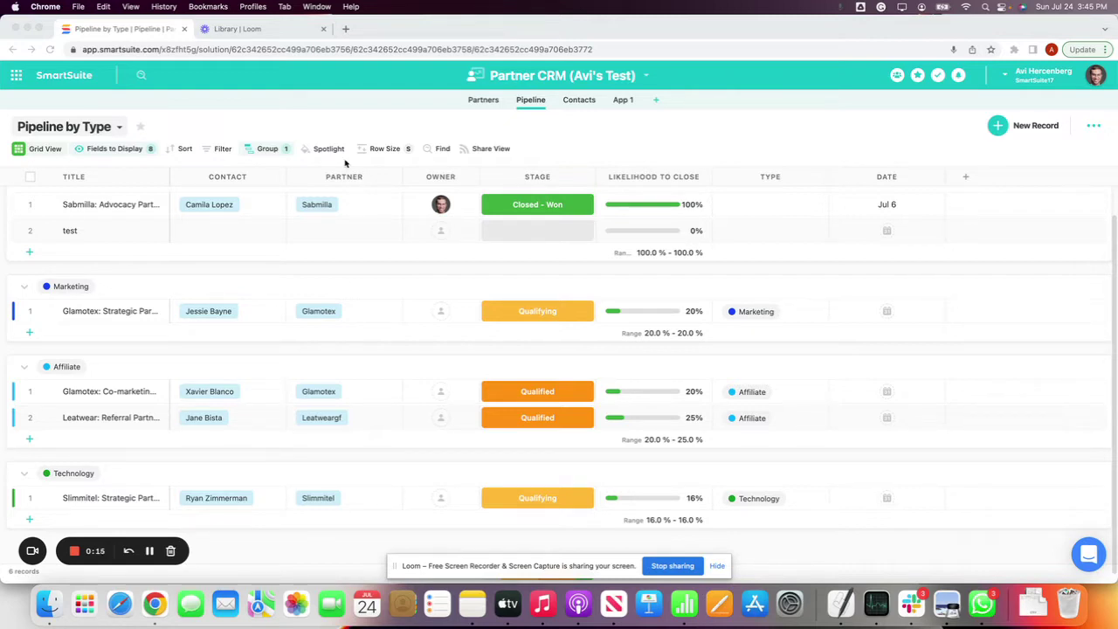
Review the Partner field's settings and close them without changing anything.
scroll(366, 203, "up", 1)
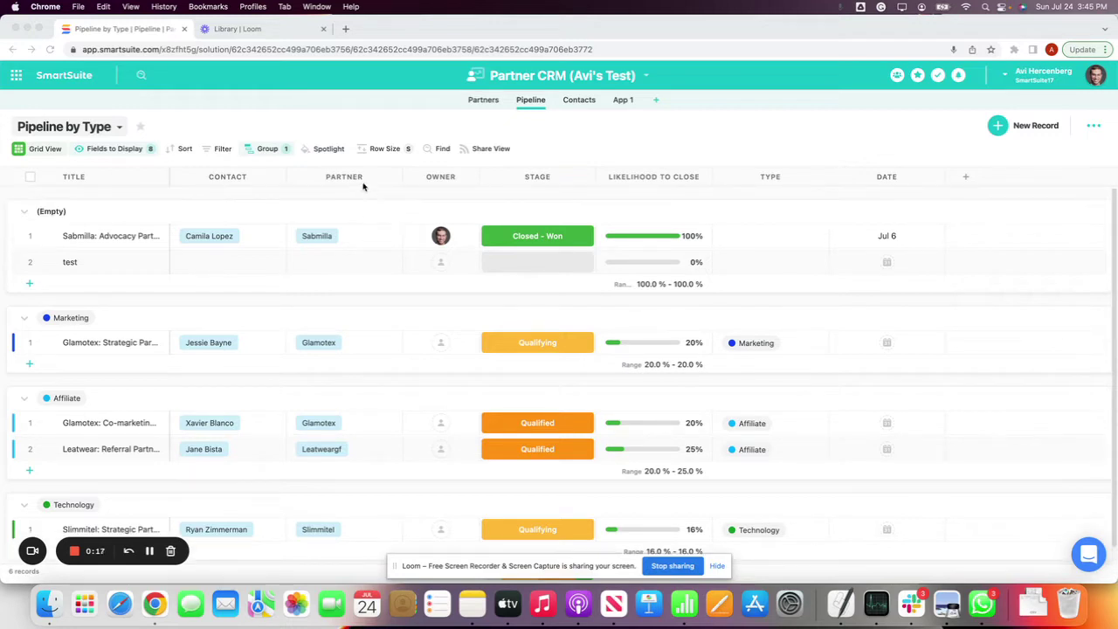
left_click(376, 179)
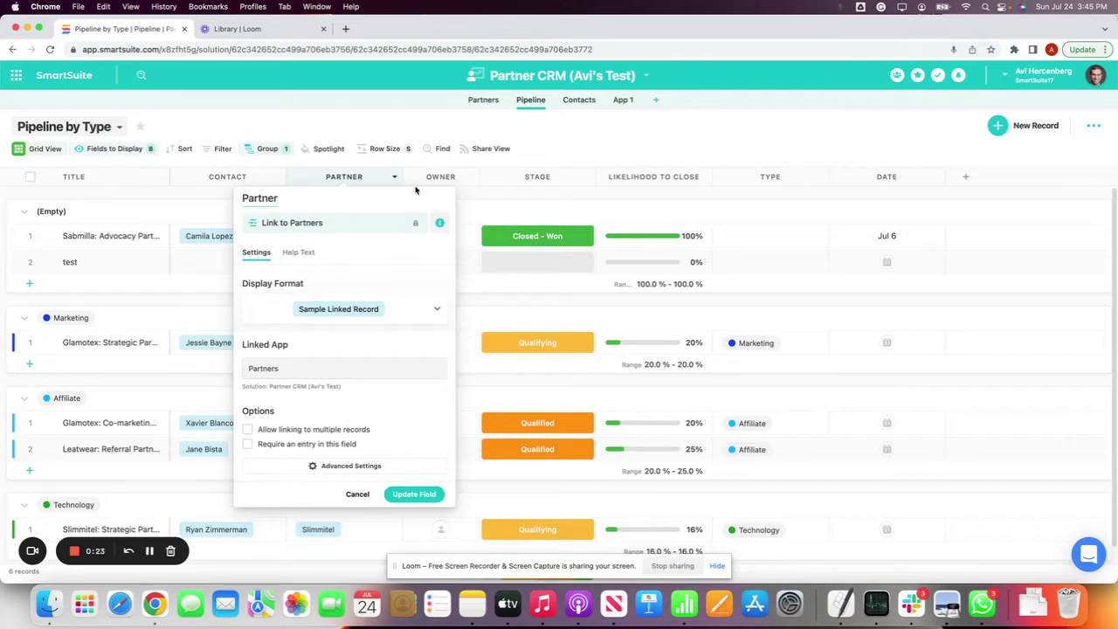
left_click(447, 176)
Set the Owner field's display format to Avatar and Name, save it, and widen the Owner column to fit full names.
left_click(447, 177)
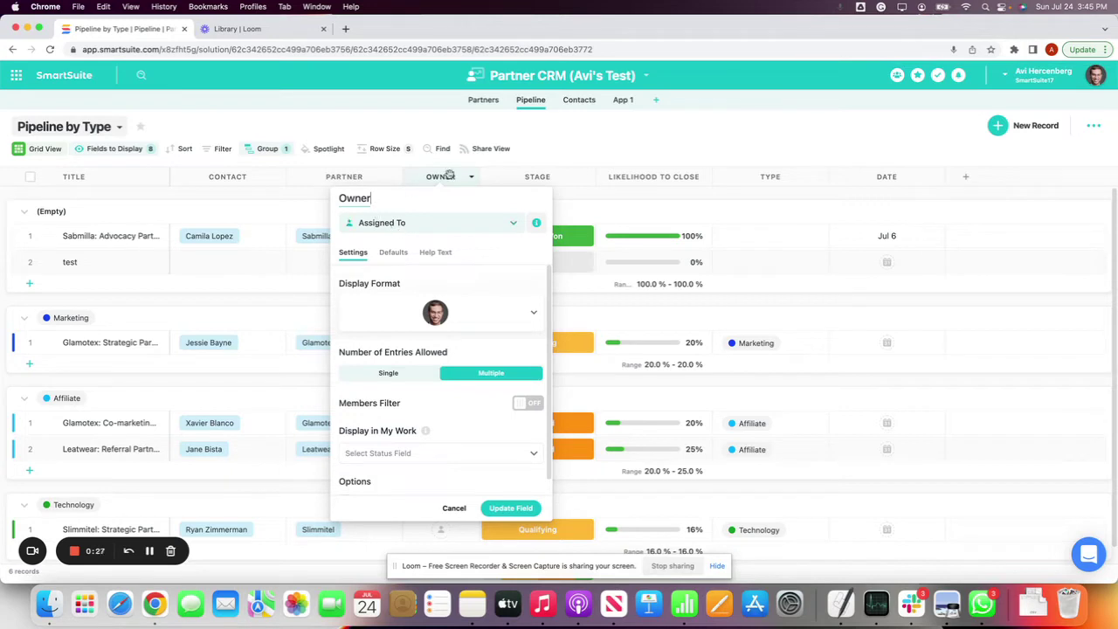
left_click(463, 319)
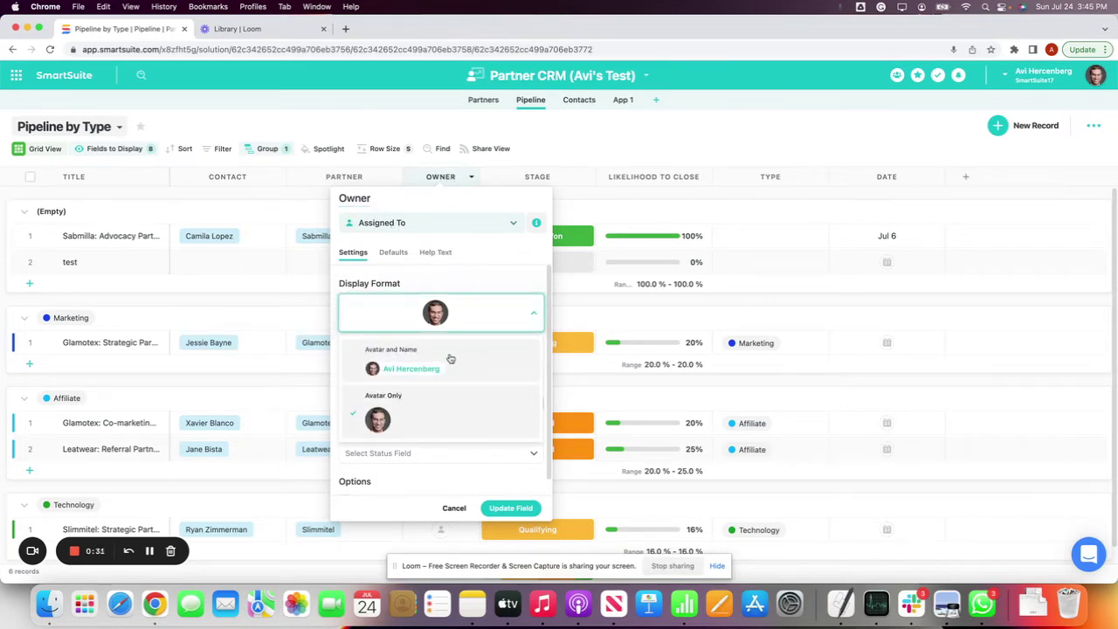
left_click(454, 363)
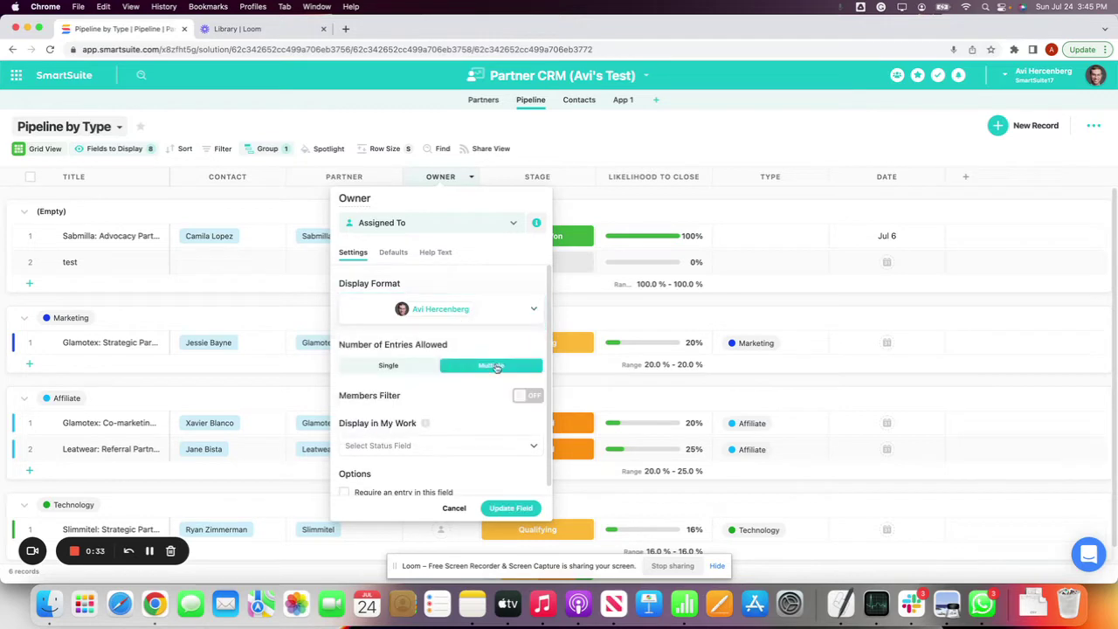
left_click(506, 508)
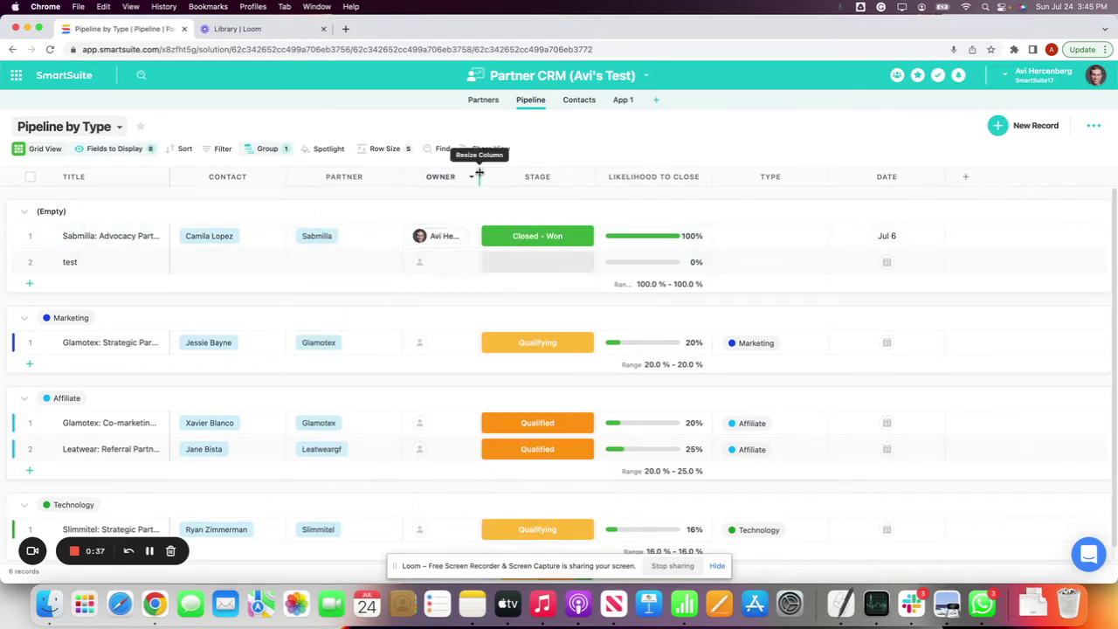
left_click_drag(480, 176, 532, 176)
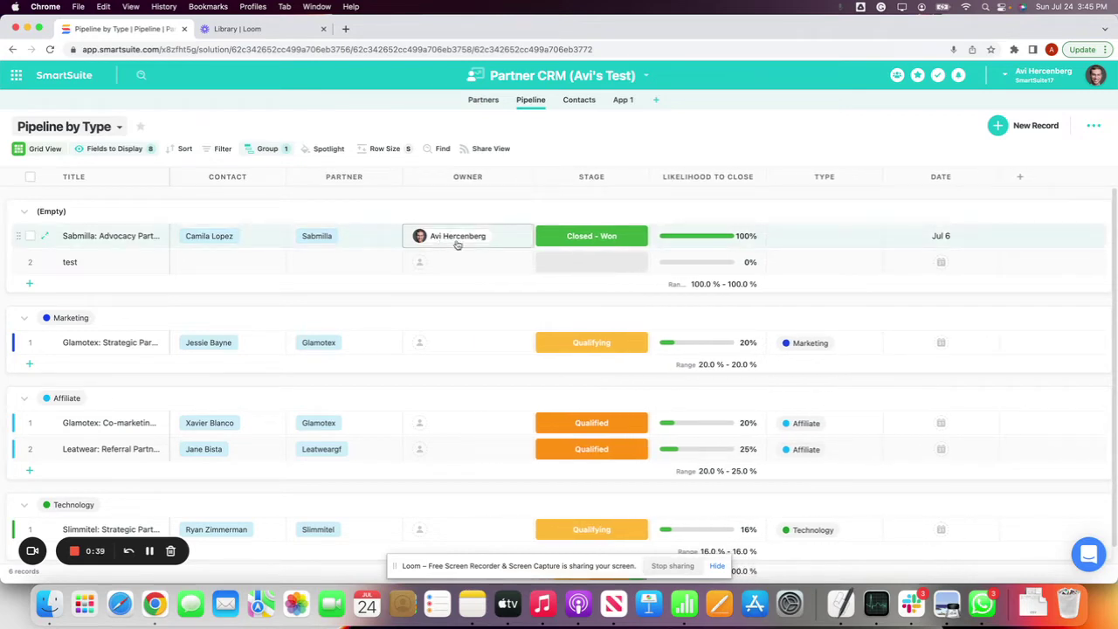
Set the Owner field's display format to Avatar Only and save the field.
left_click(478, 177)
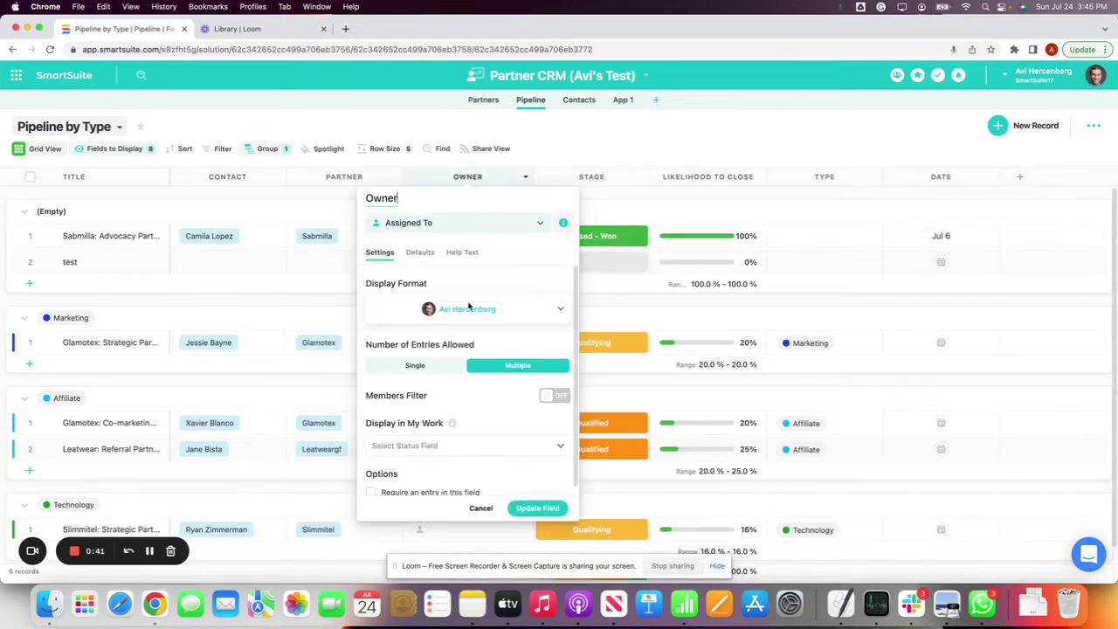
left_click(464, 320)
left_click(442, 423)
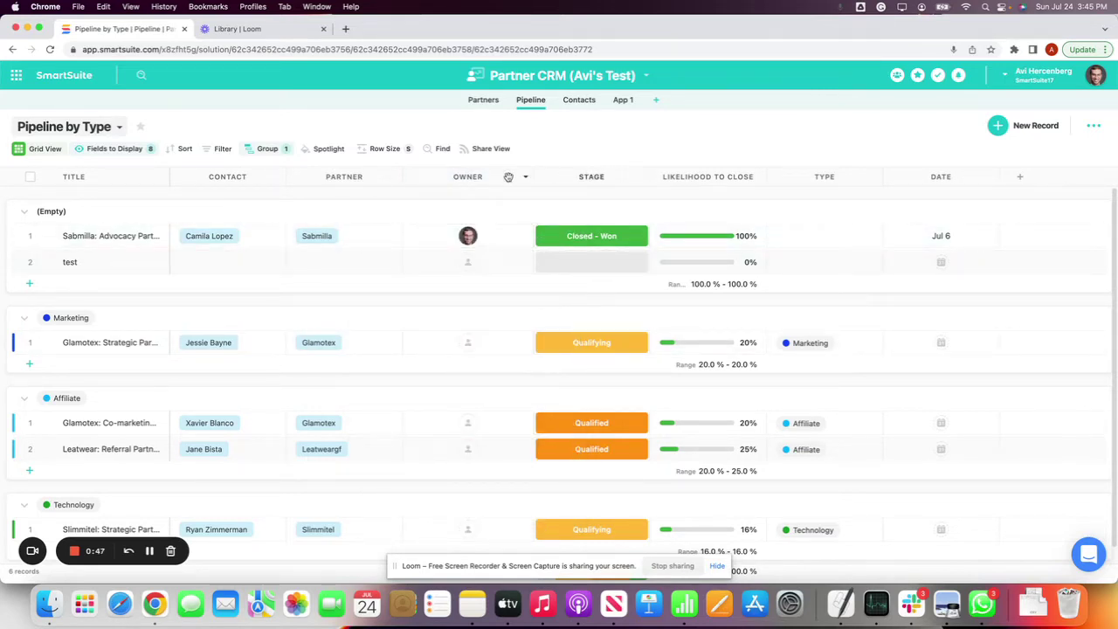
Review the Stage field's settings and the display format options of the Likelihood to Close field without changing them.
left_click(640, 178)
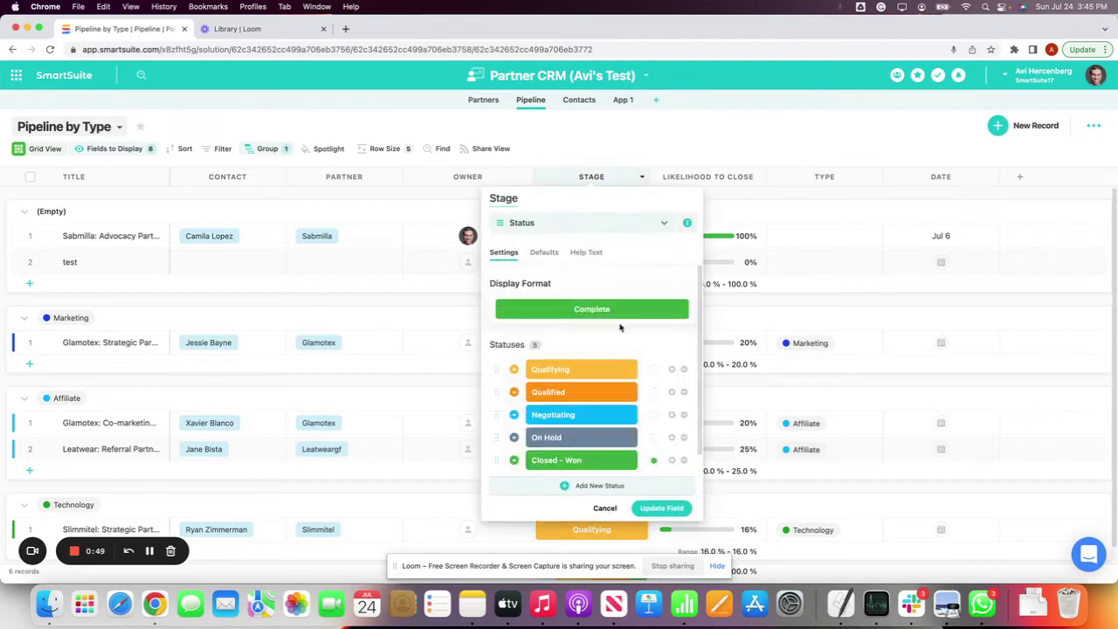
left_click(620, 166)
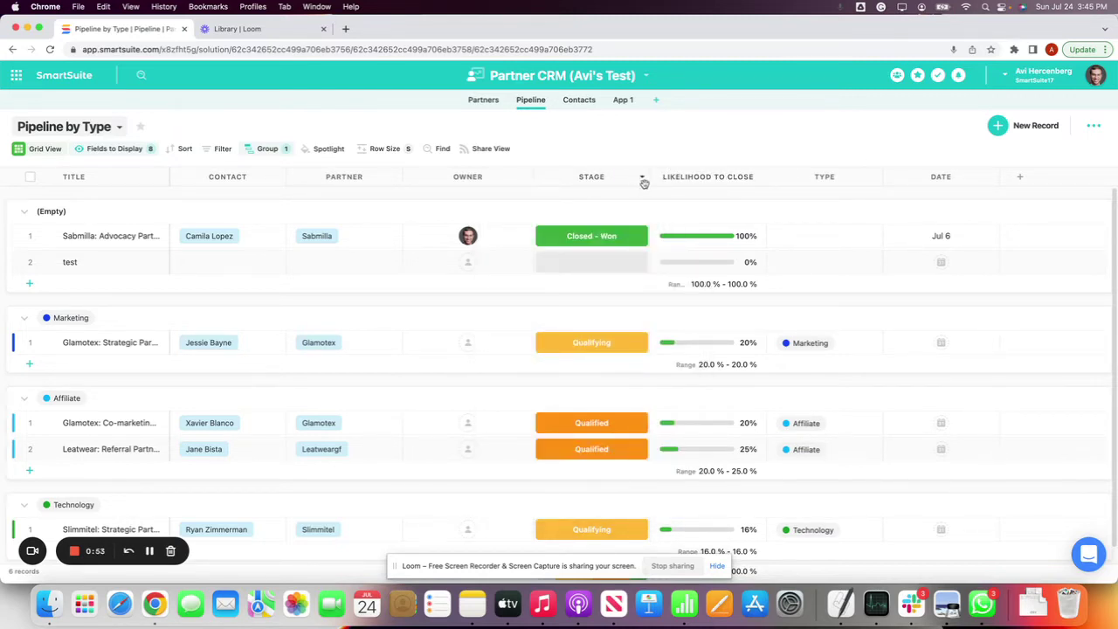
left_click(756, 179)
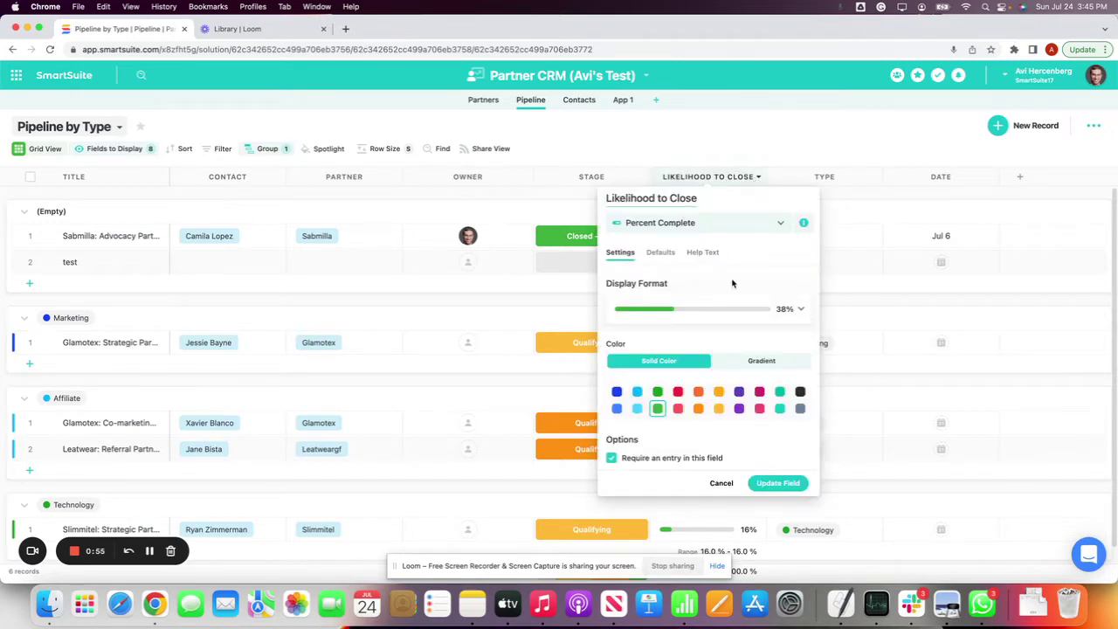
left_click(722, 315)
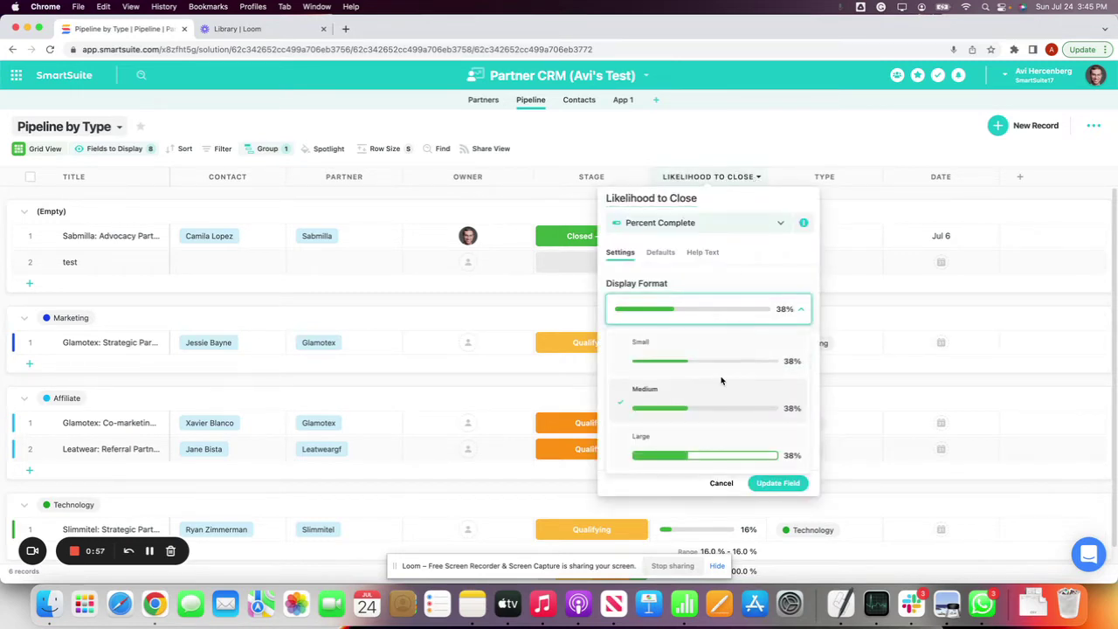
left_click(720, 484)
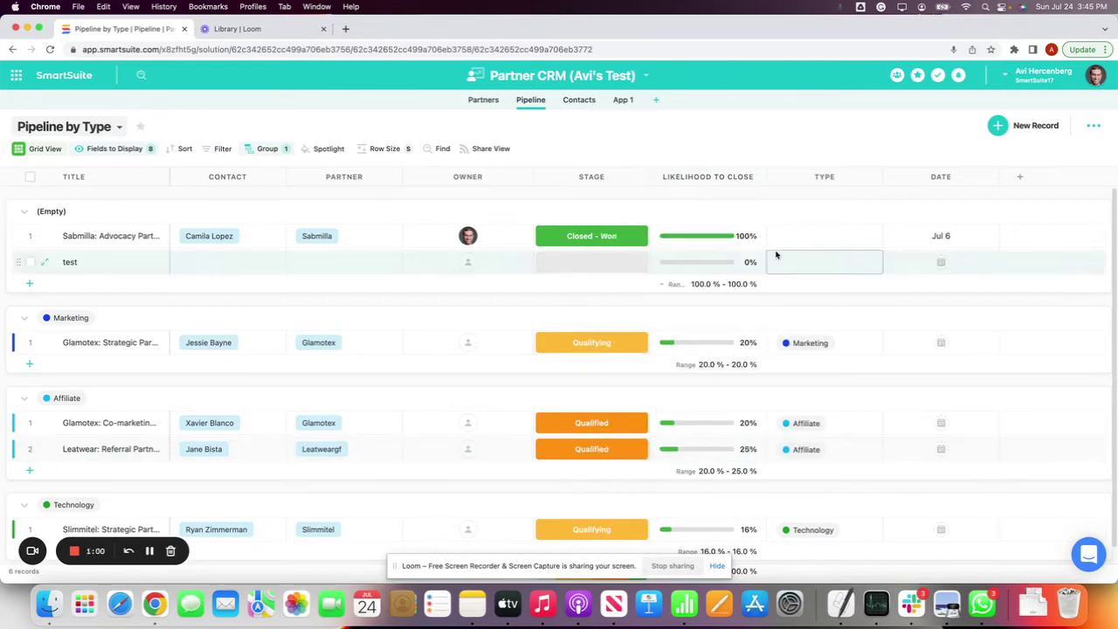
Examine the Date field's display format options and leave its settings without changes.
left_click(990, 181)
left_click(917, 205)
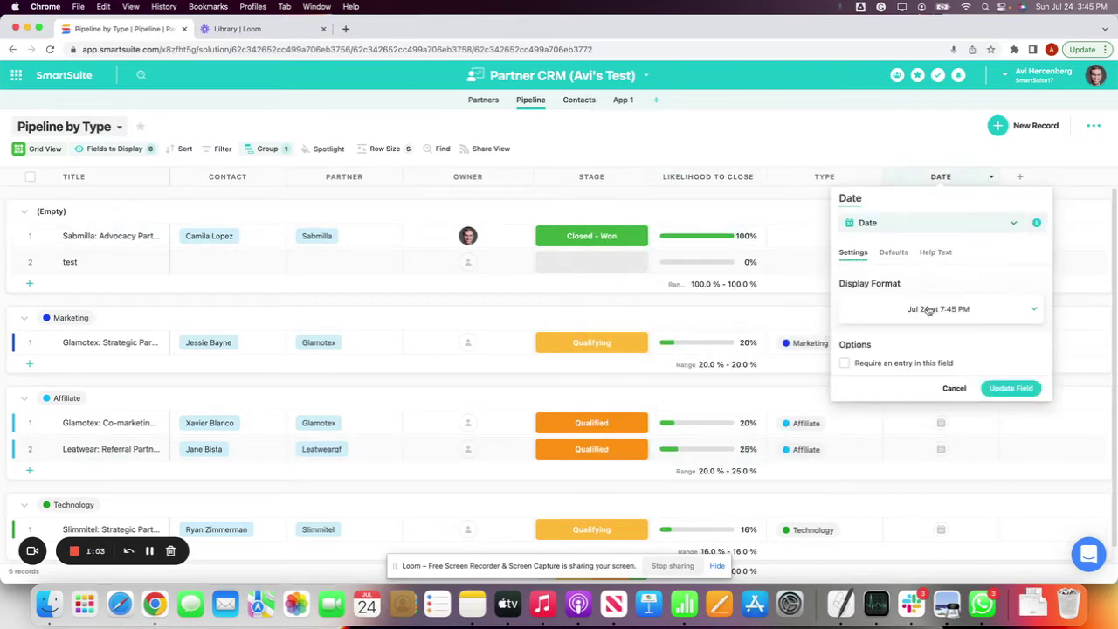
left_click(928, 310)
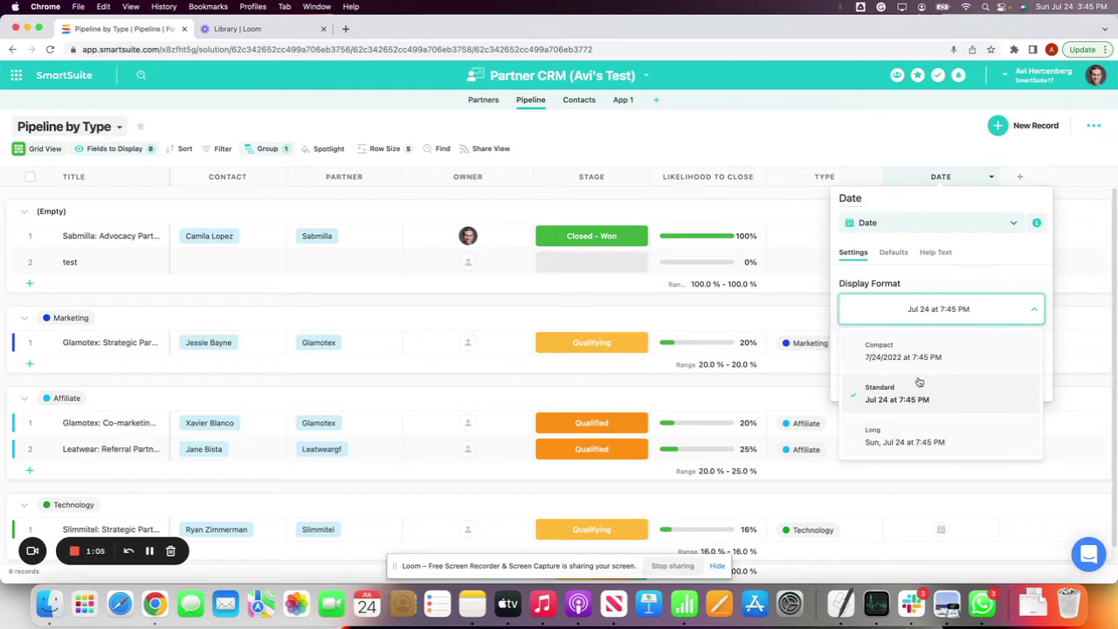
left_click(787, 108)
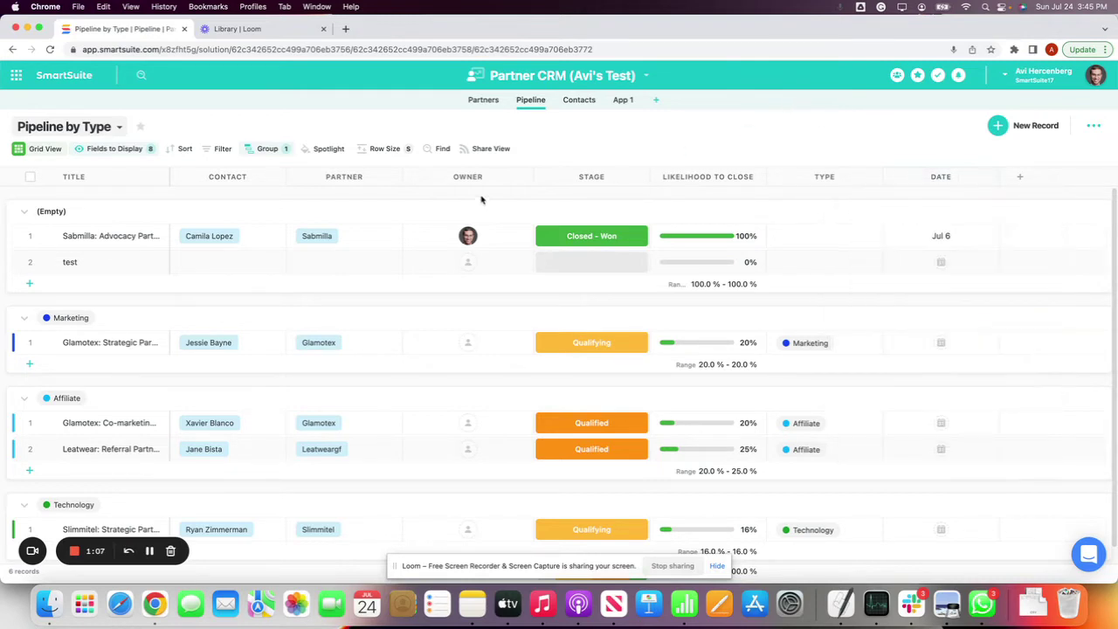
Switch the Owner field's number of entries allowed between Single and Multiple, and save it as Multiple.
left_click(527, 179)
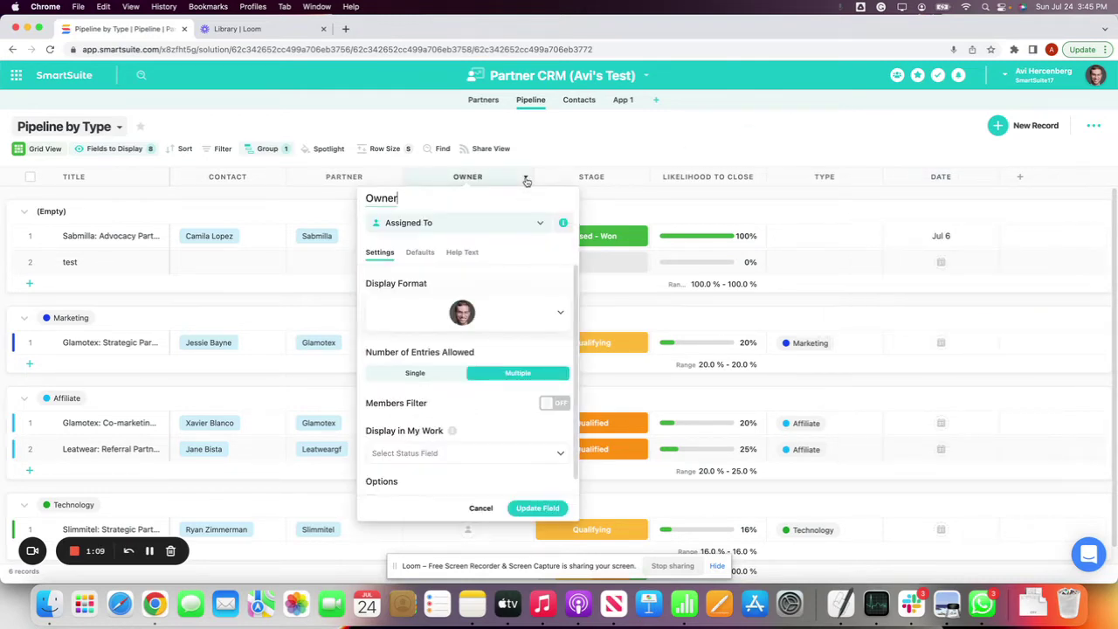
left_click(412, 375)
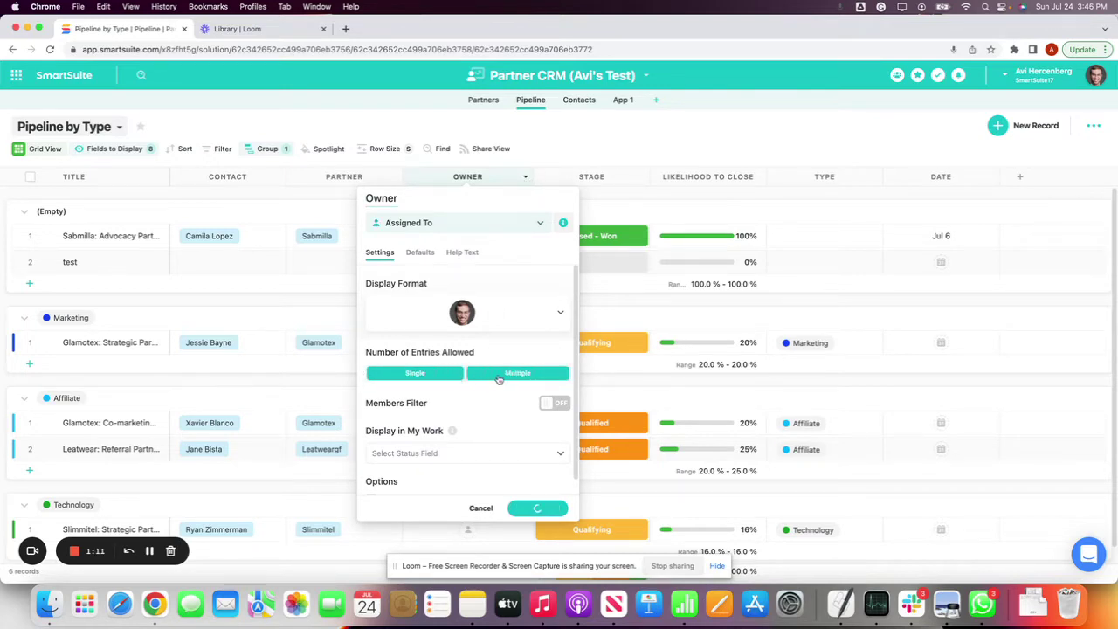
left_click(427, 379)
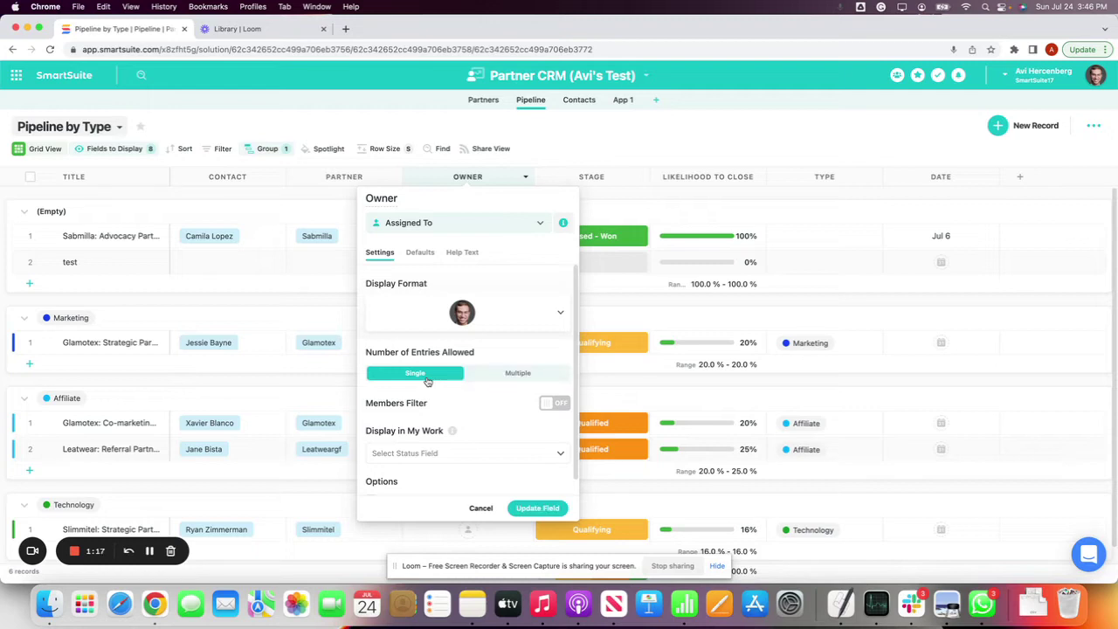
left_click(504, 378)
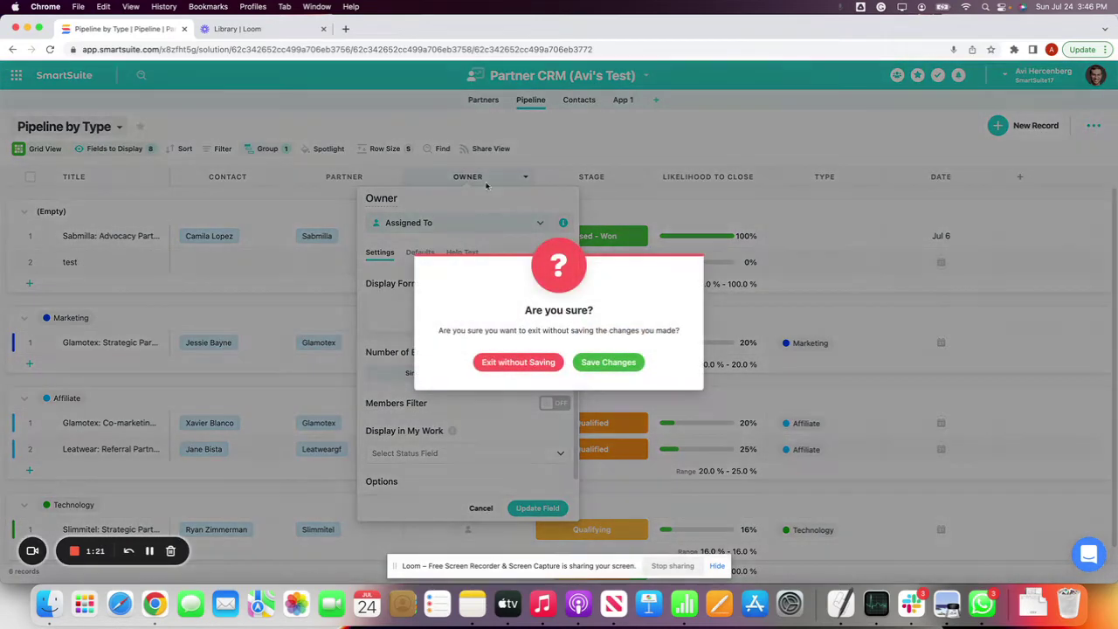
left_click(446, 121)
left_click(608, 363)
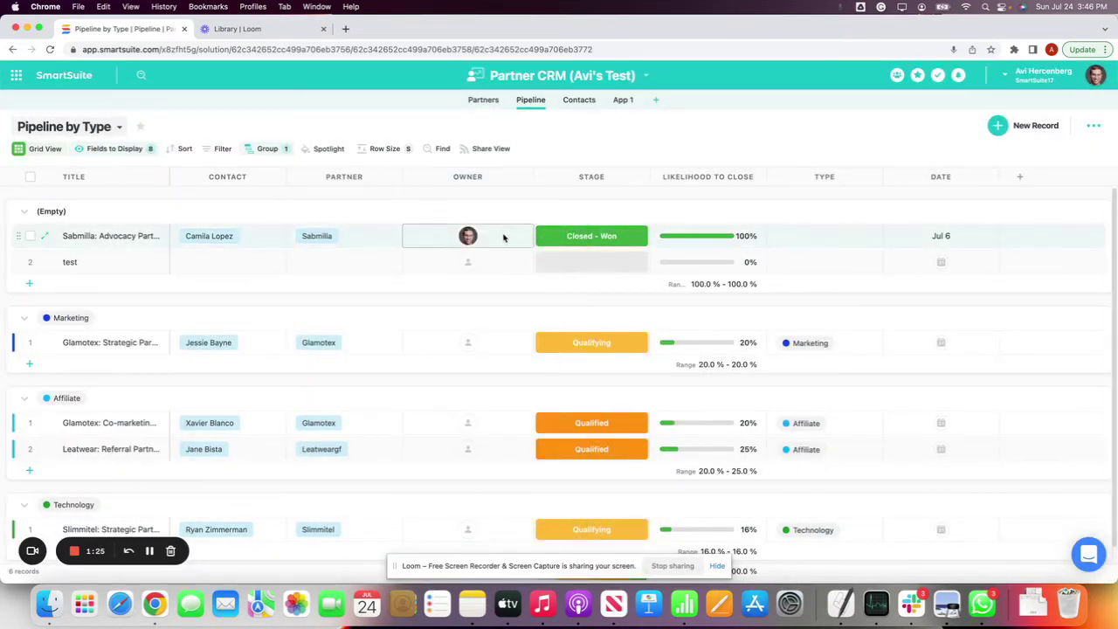
Assign two additional members as owners of the Sabmilla record and remove both of them again.
left_click(503, 236)
left_click(415, 236)
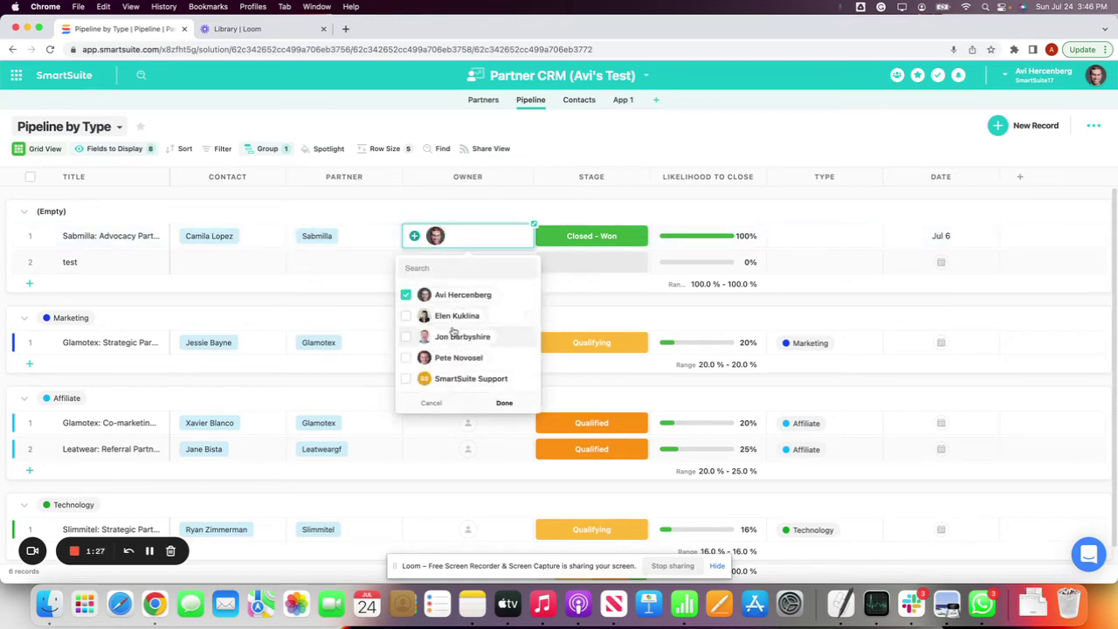
left_click(453, 316)
left_click(453, 336)
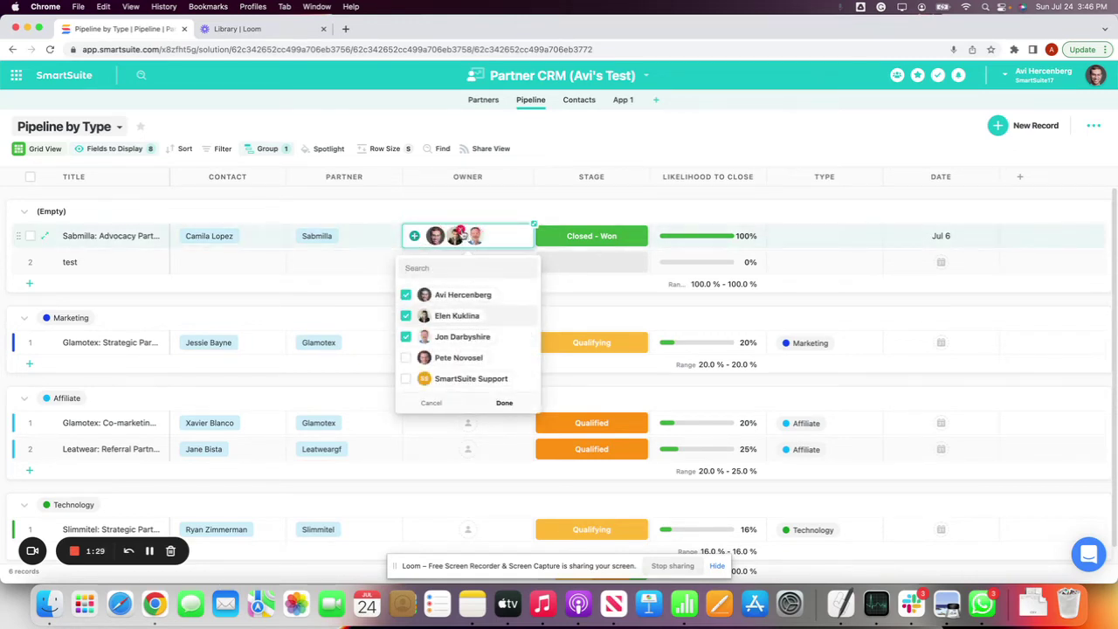
left_click(478, 231)
left_click(460, 231)
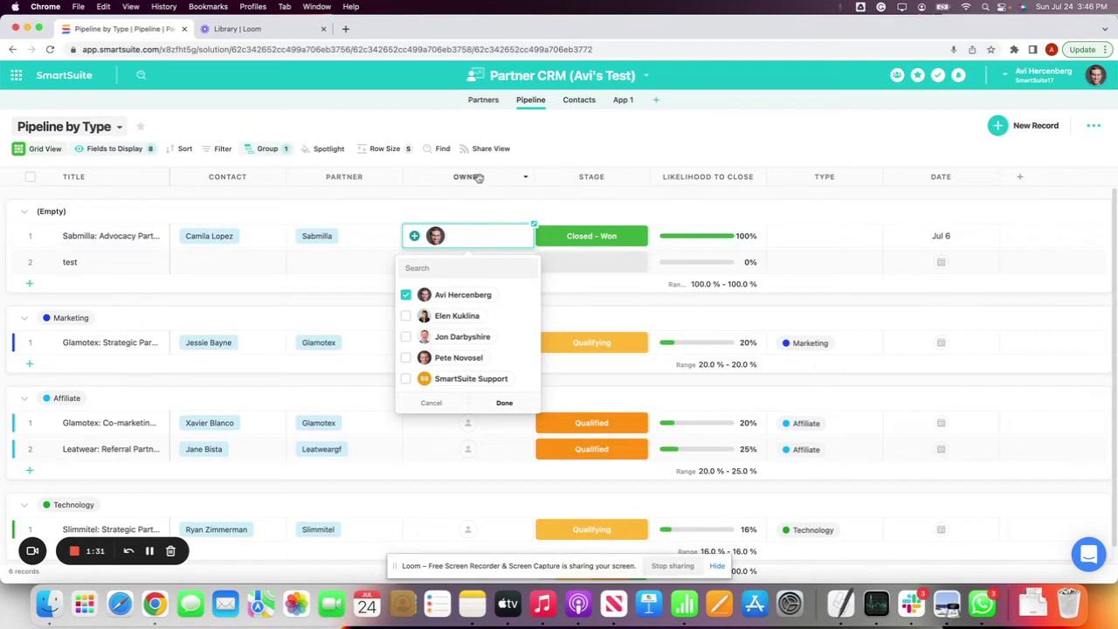
Set the Owner field's number of entries allowed to Single and save the field.
left_click(477, 176)
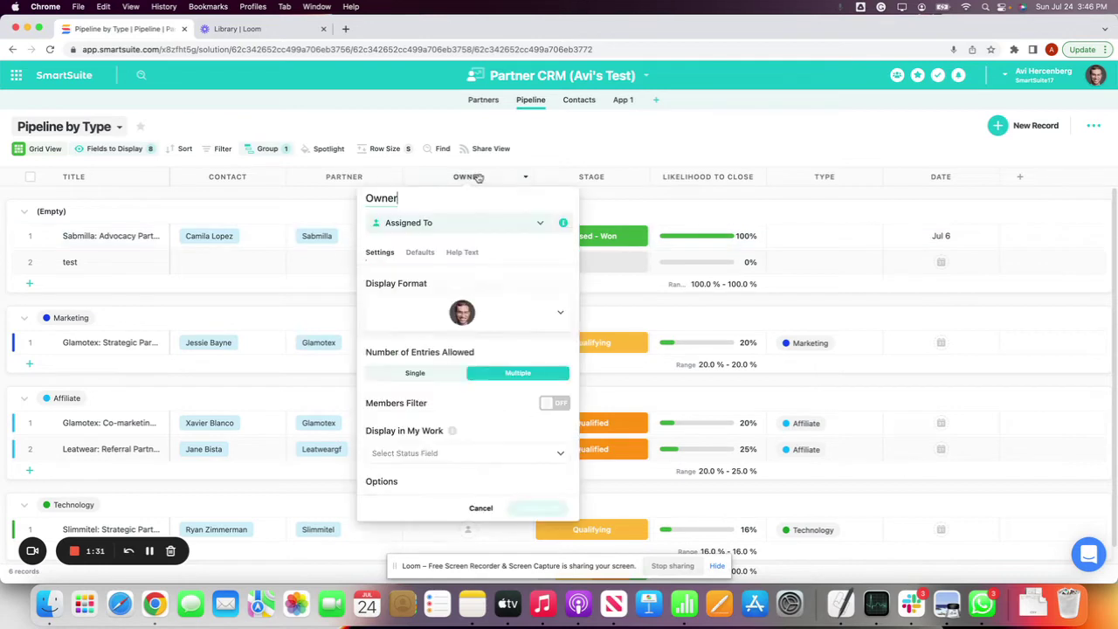
left_click(428, 377)
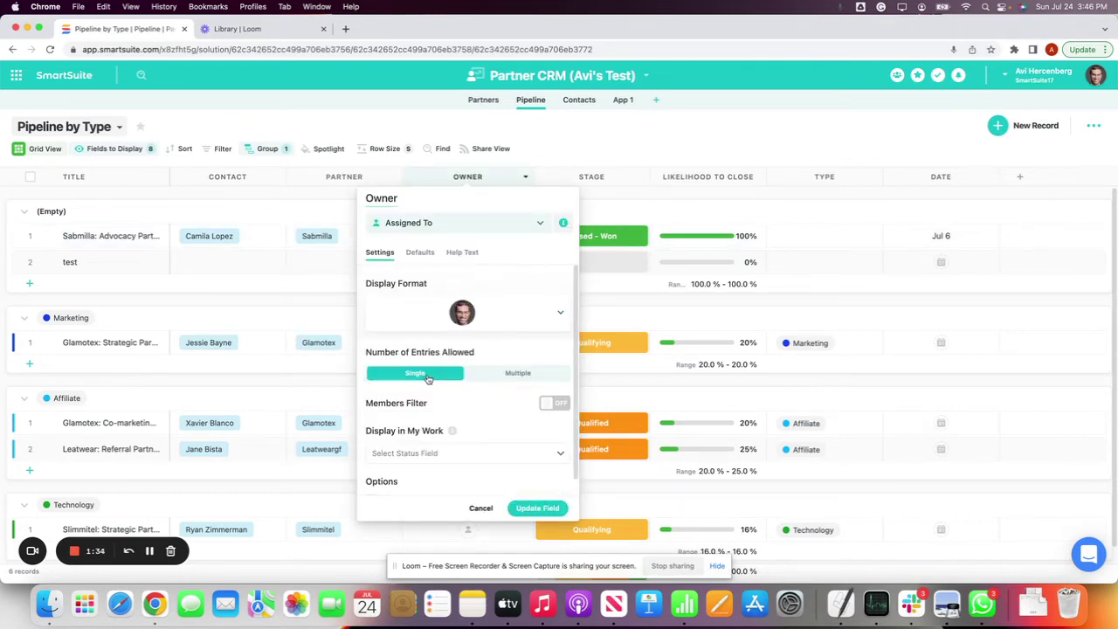
left_click(541, 509)
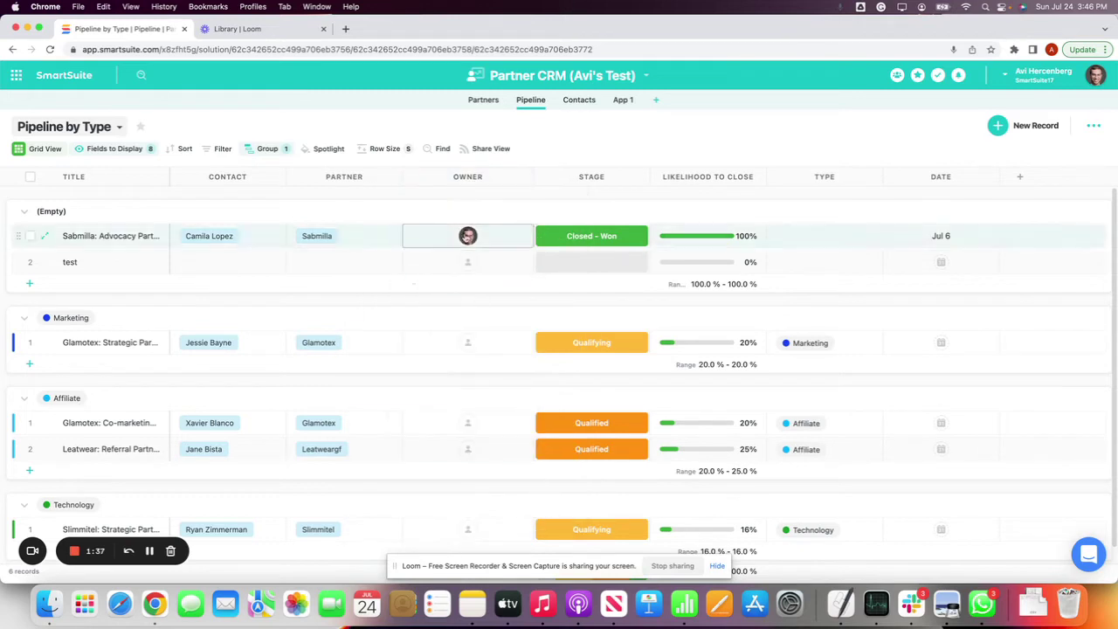
Replace the Sabmilla record's owner with another member and reassign the original owner.
left_click(492, 235)
left_click(492, 237)
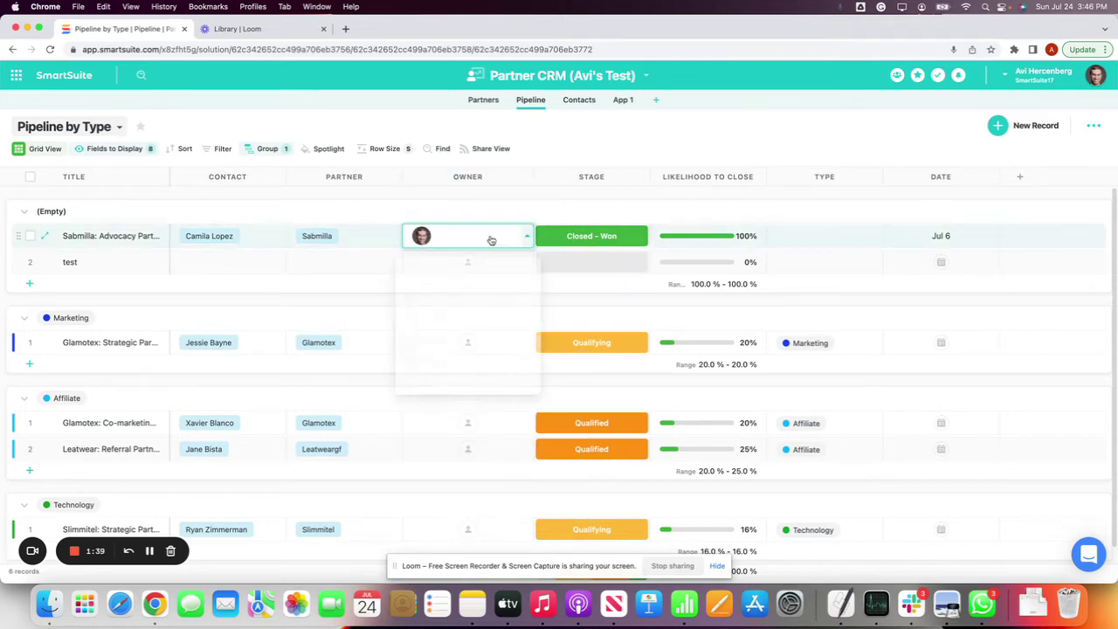
left_click(476, 317)
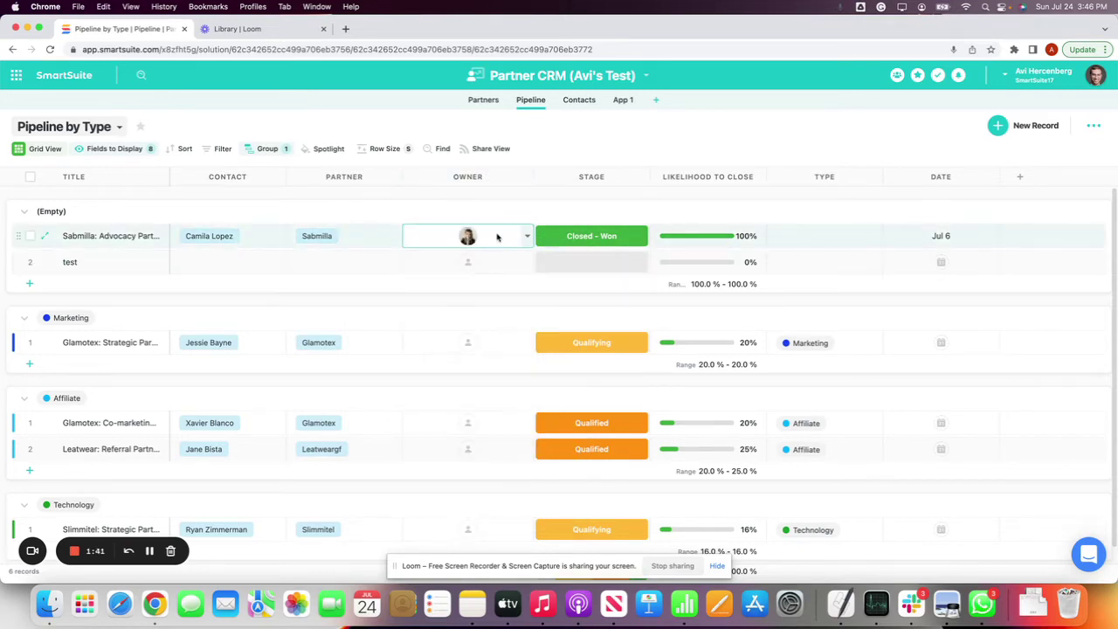
left_click(469, 243)
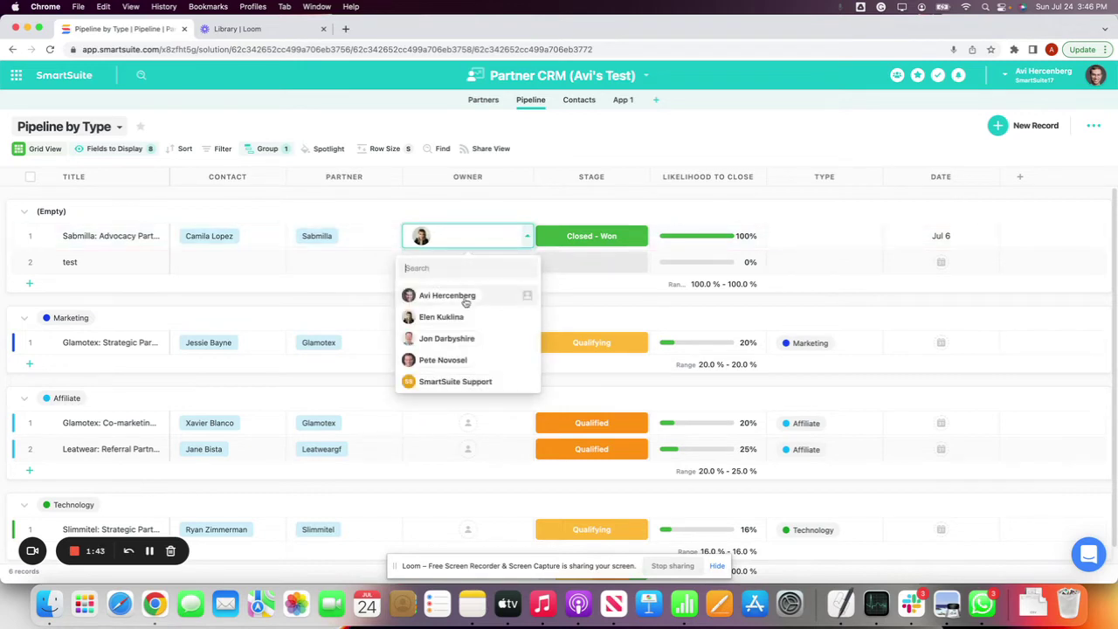
left_click(463, 300)
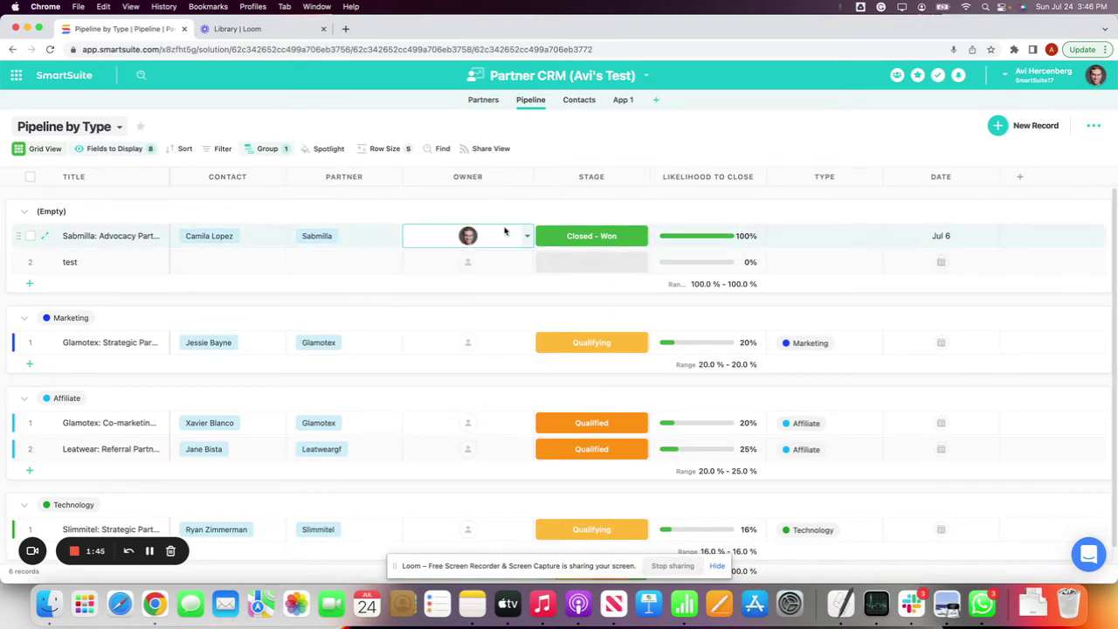
Try to restrict the Owner field's selectable members with a Members Filter on Department, and save the field settings.
left_click(527, 179)
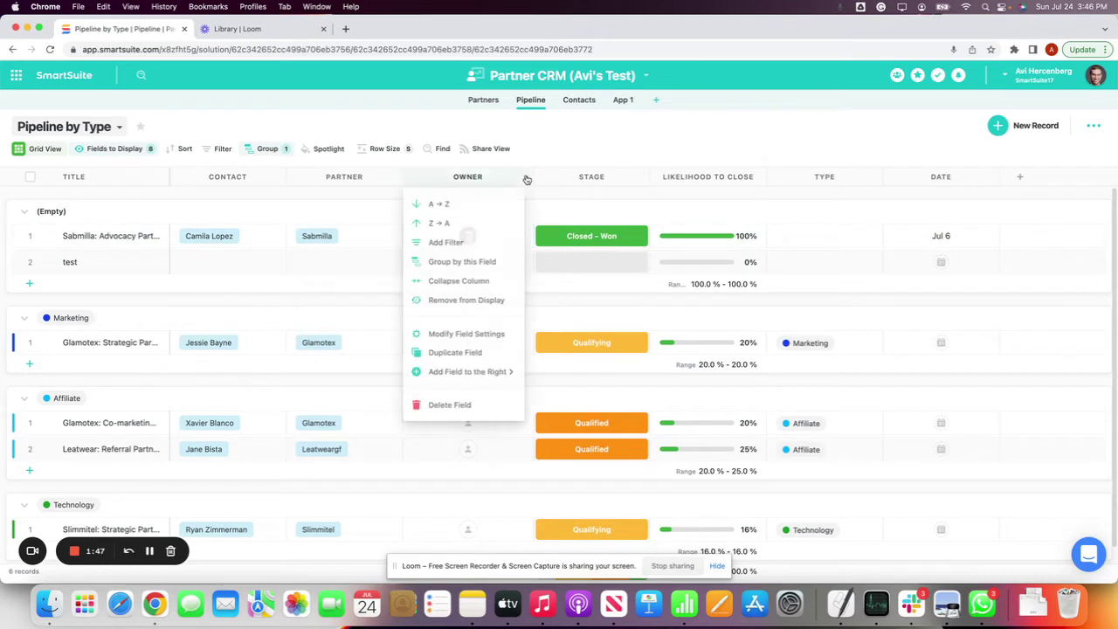
left_click(474, 335)
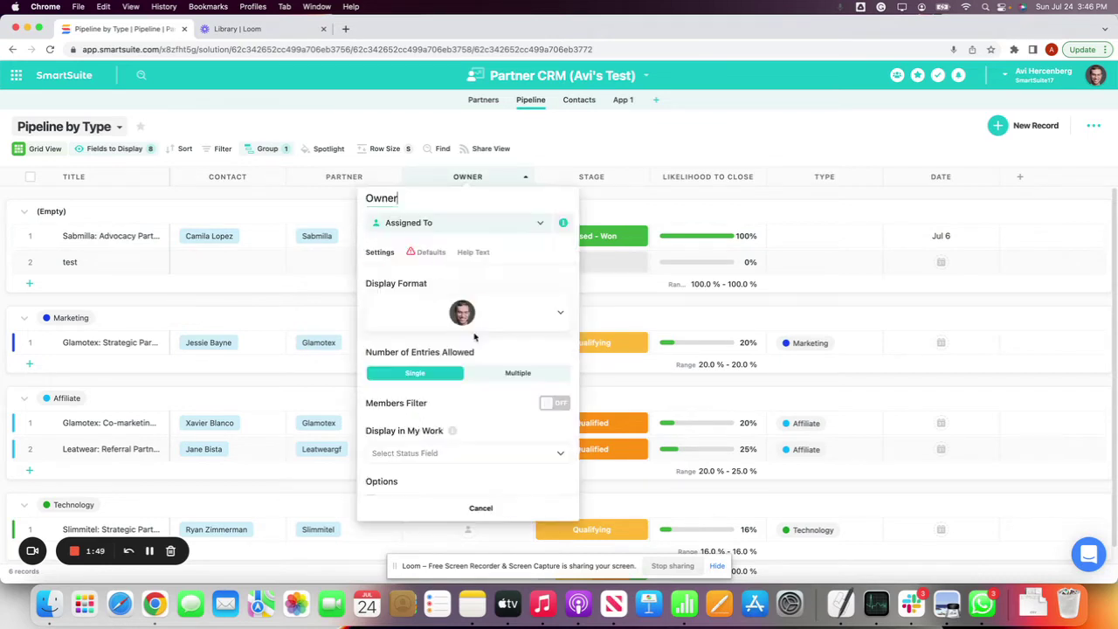
scroll(478, 370, "down", 1)
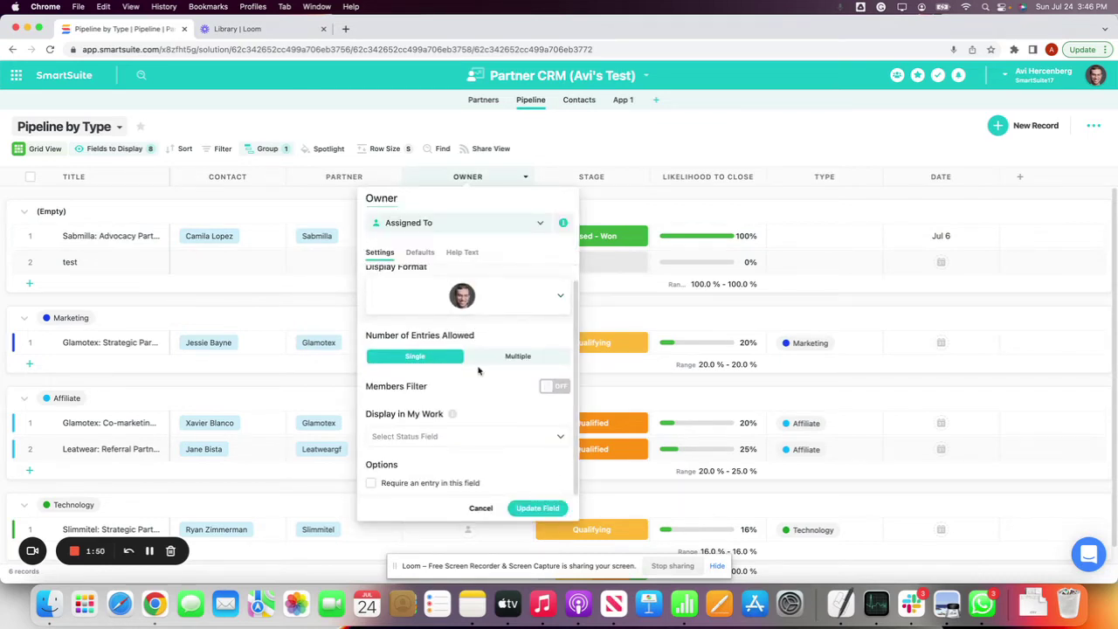
left_click(547, 387)
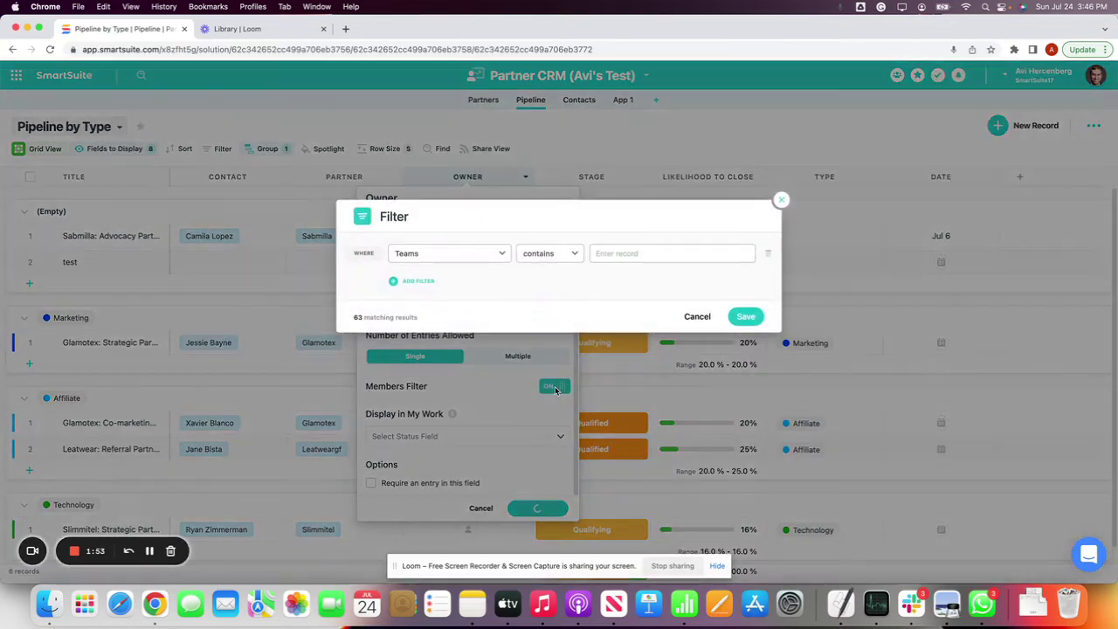
left_click(429, 255)
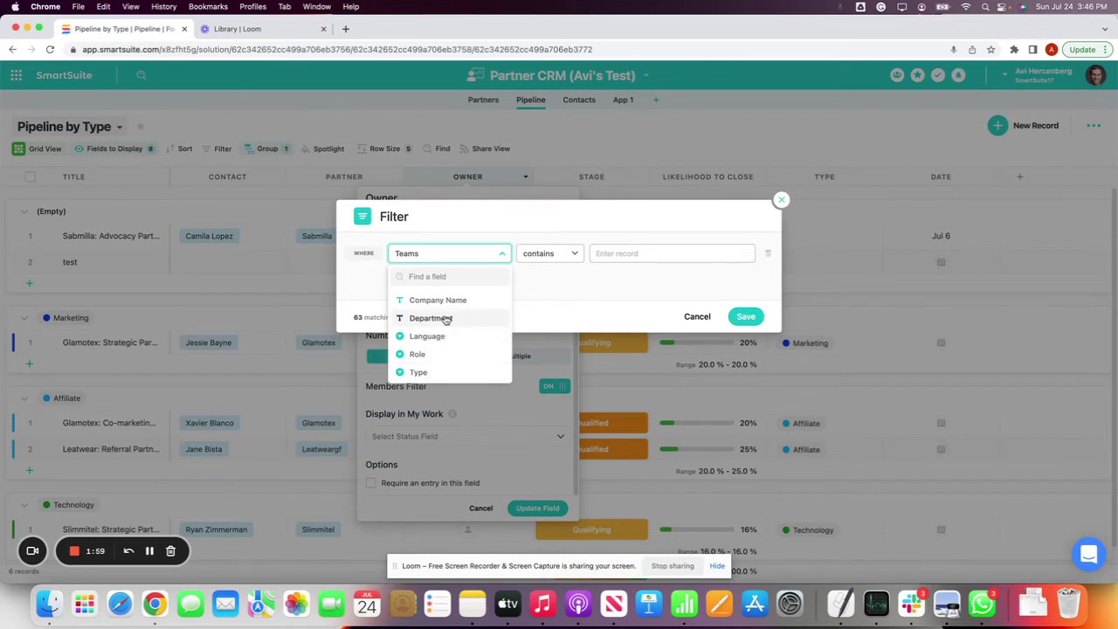
left_click(431, 318)
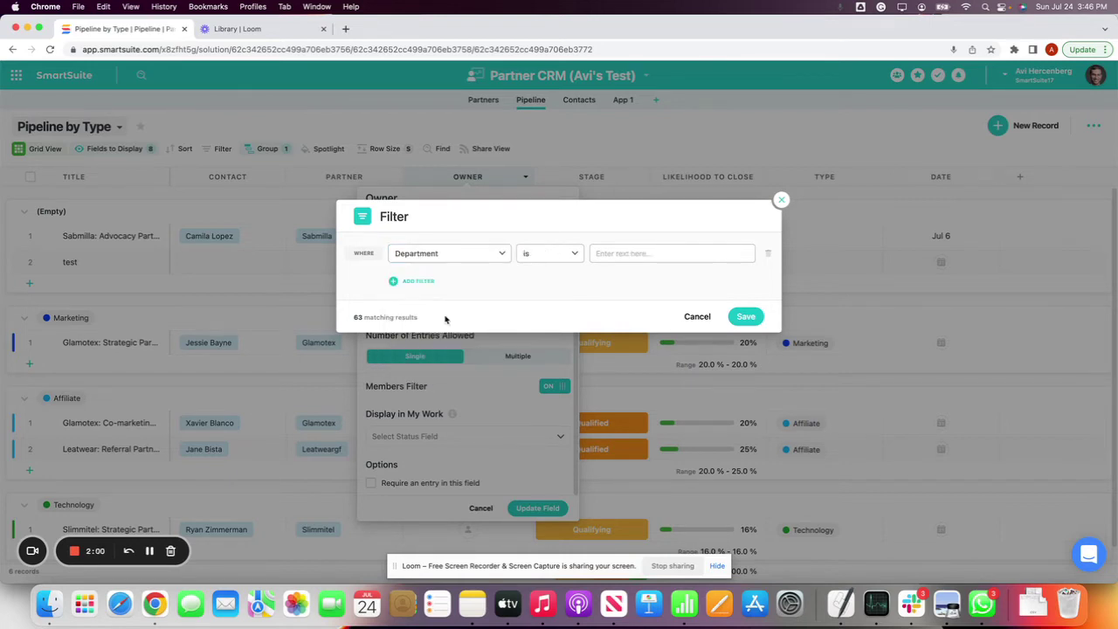
left_click(608, 252)
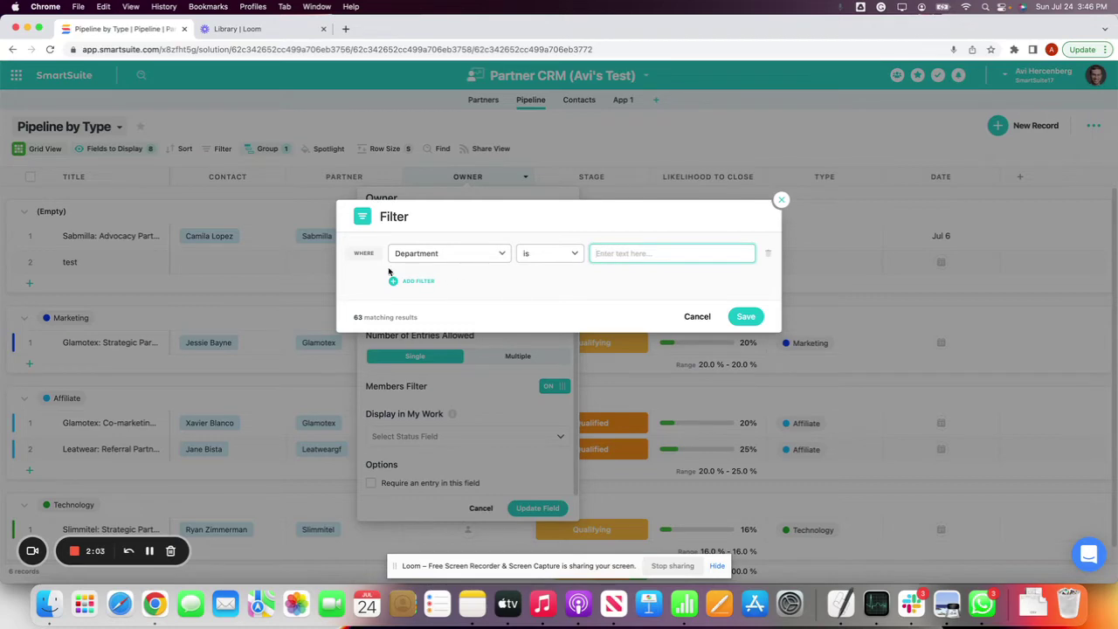
left_click(780, 200)
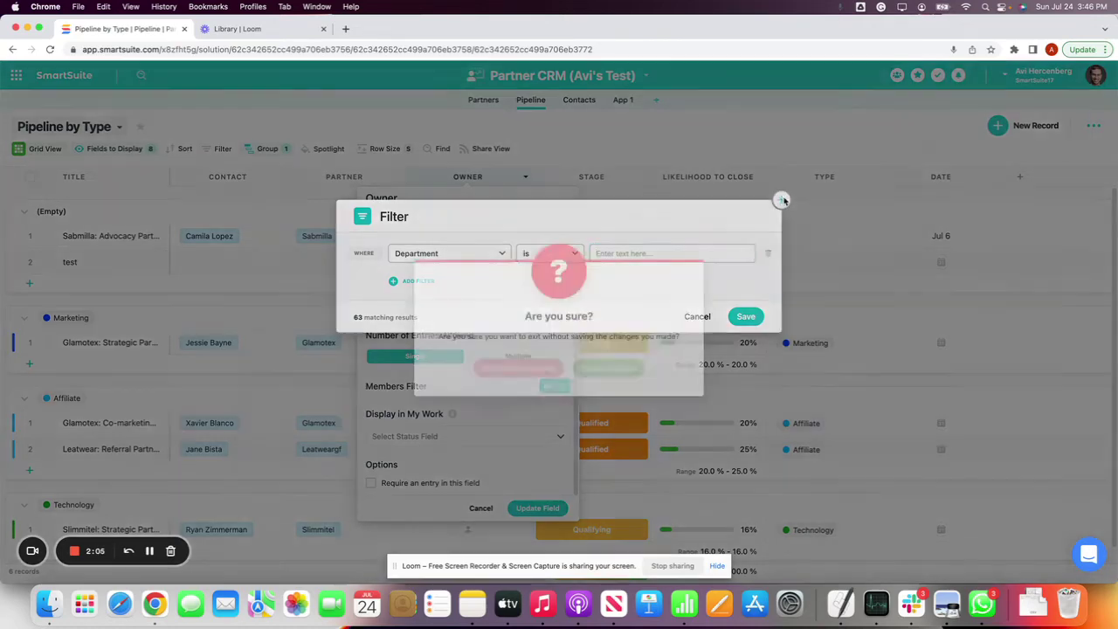
left_click(599, 365)
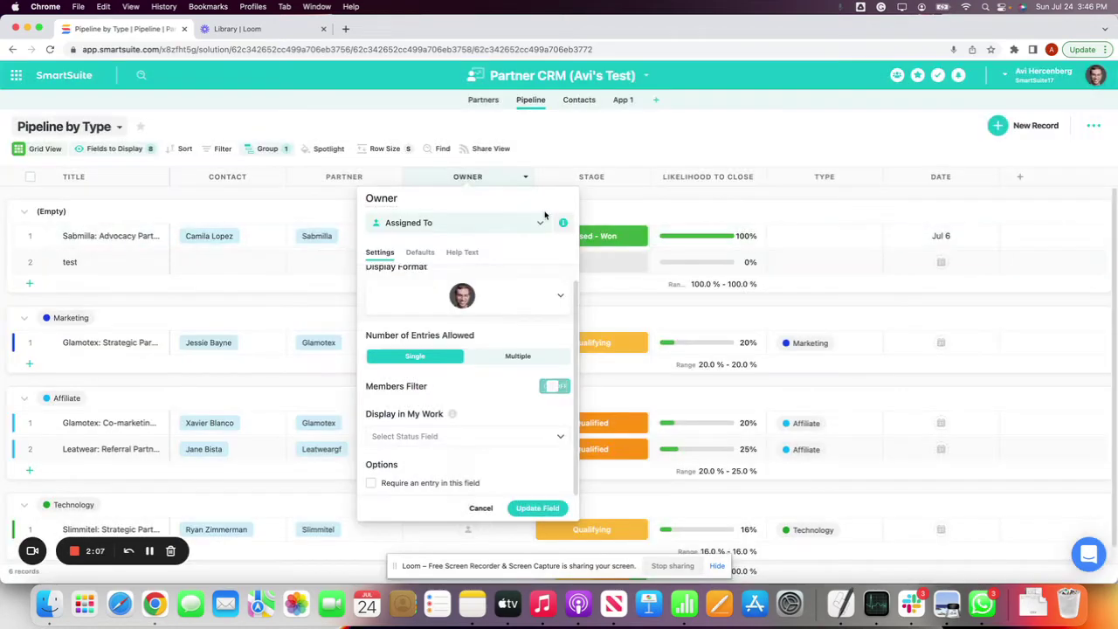
left_click(486, 192)
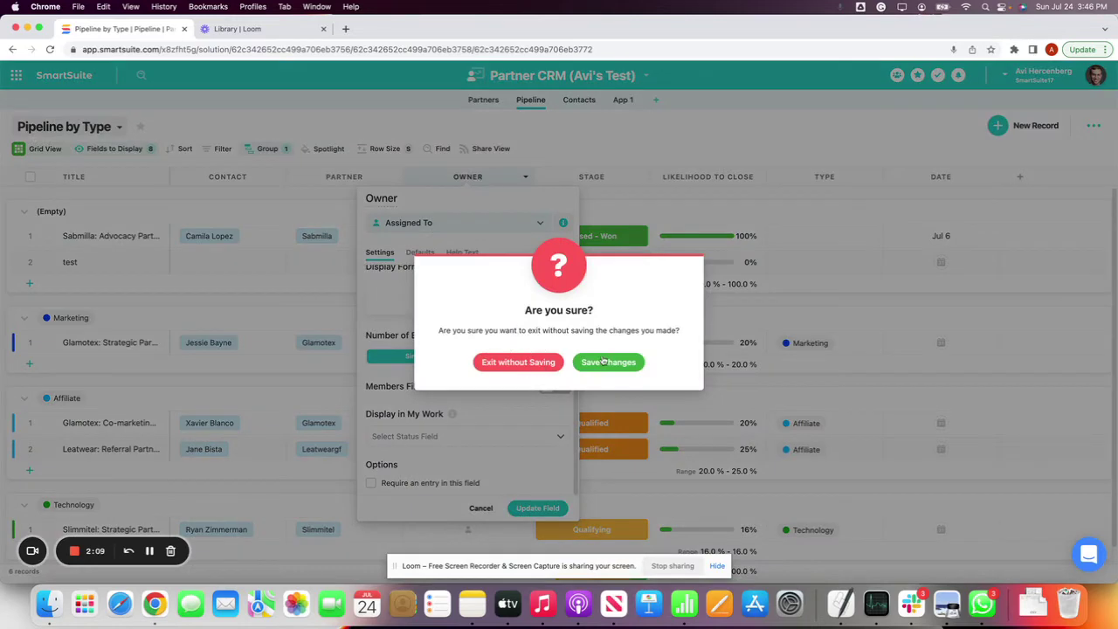
left_click(607, 363)
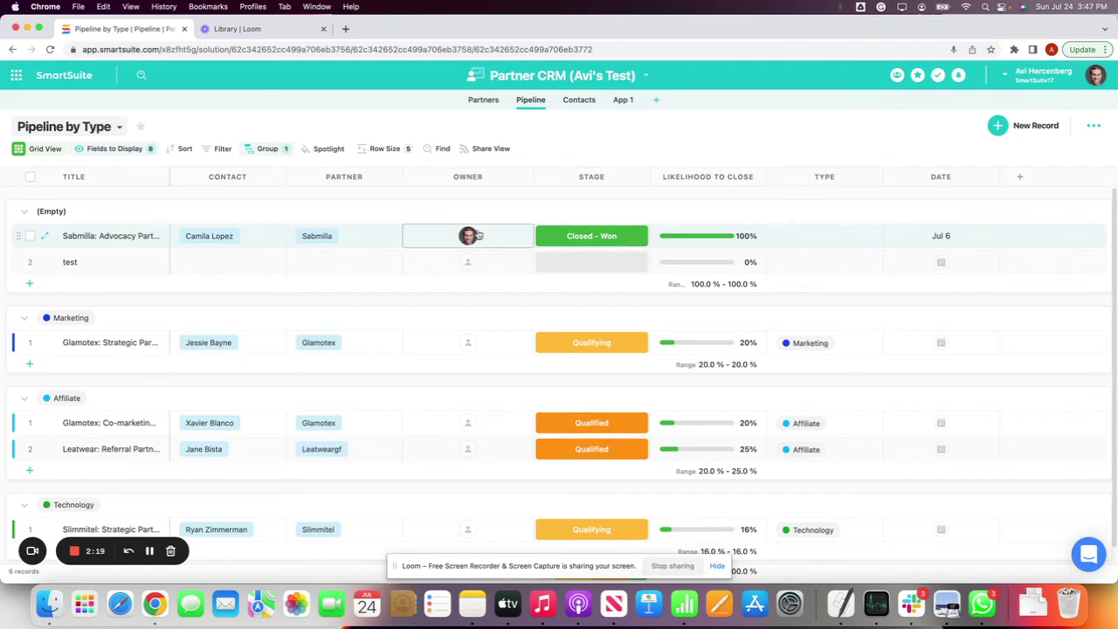
Turn on the Owner field's Members Filter again, discard the filter without saving, and save the field settings.
left_click(525, 178)
left_click(463, 334)
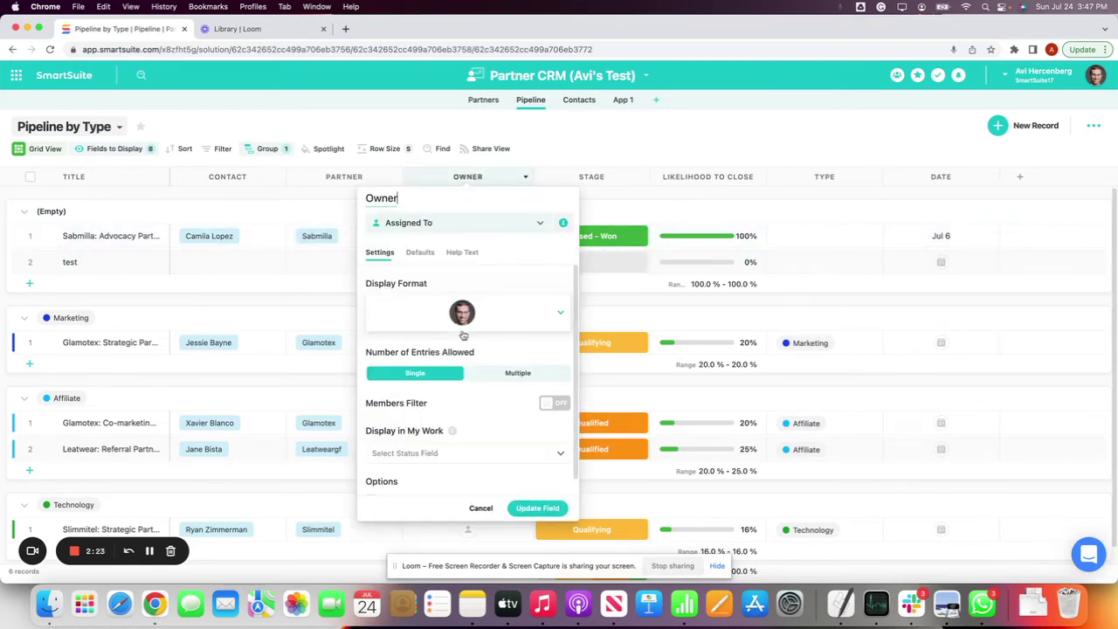
scroll(503, 366, "down", 1)
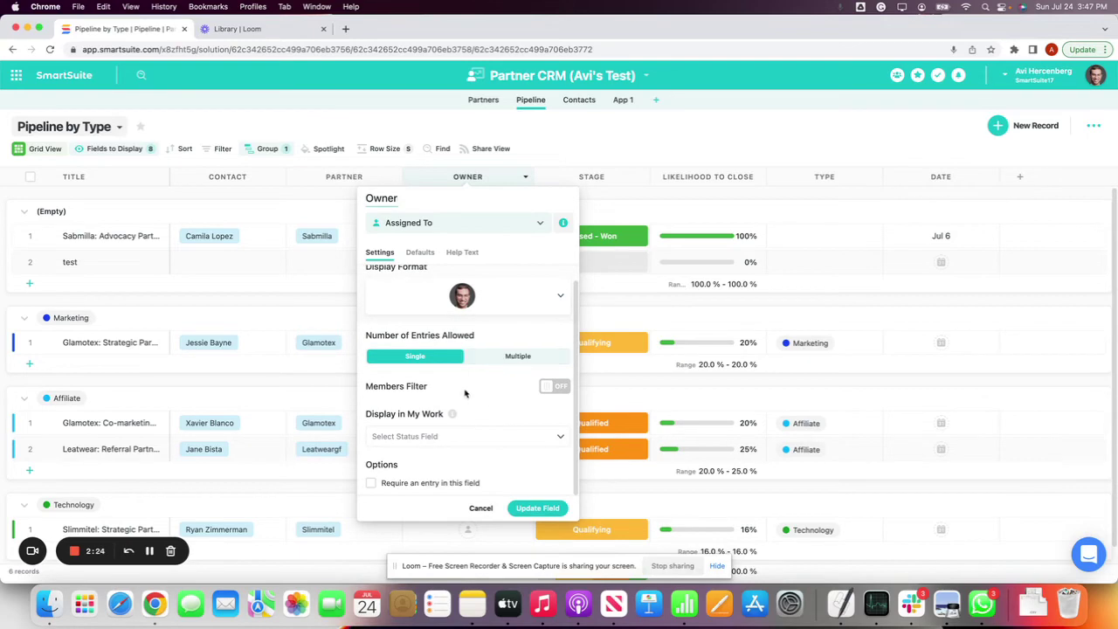
left_click(559, 386)
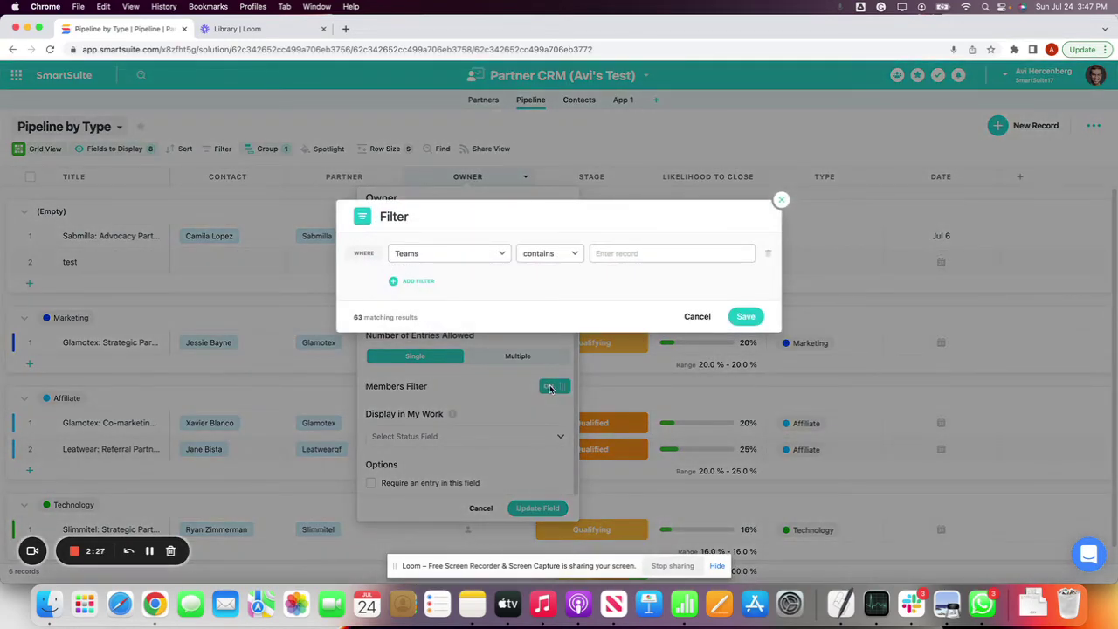
left_click(699, 316)
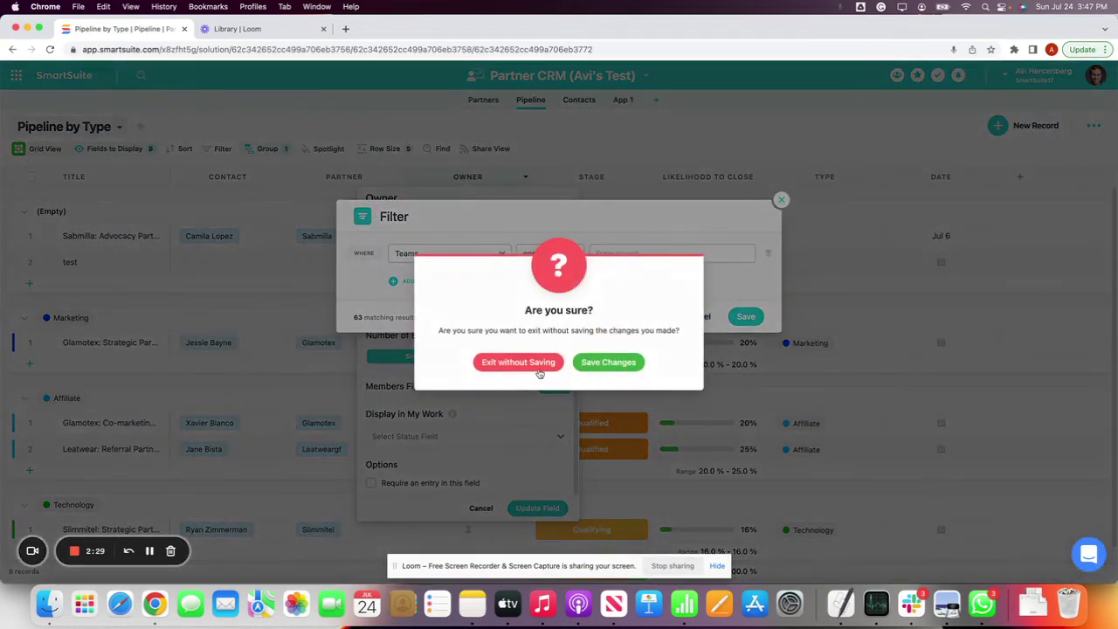
left_click(536, 370)
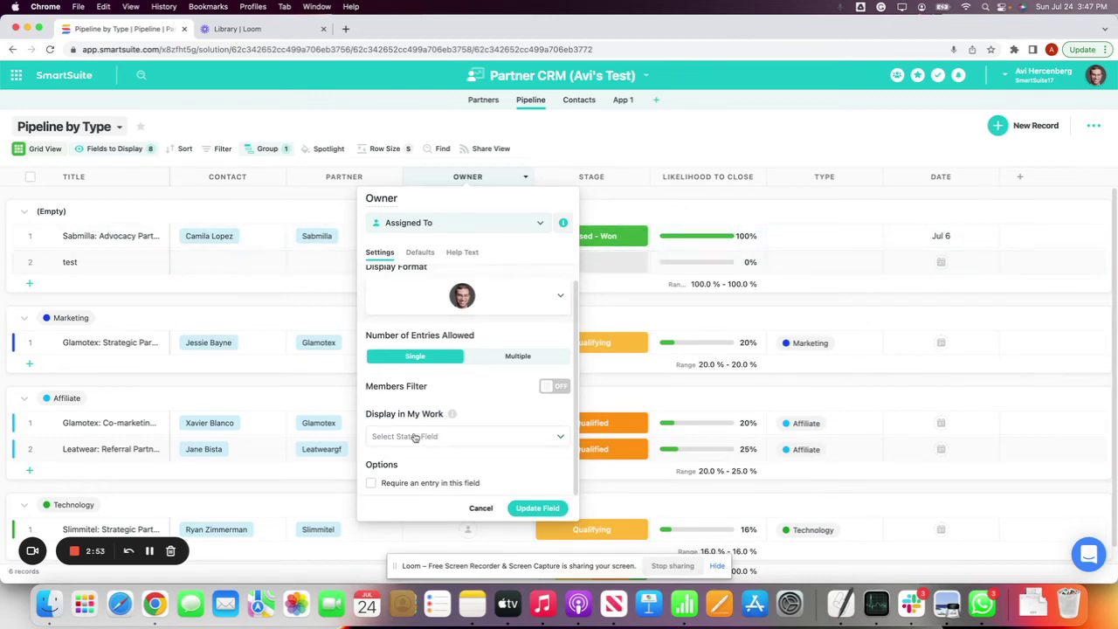
left_click(713, 127)
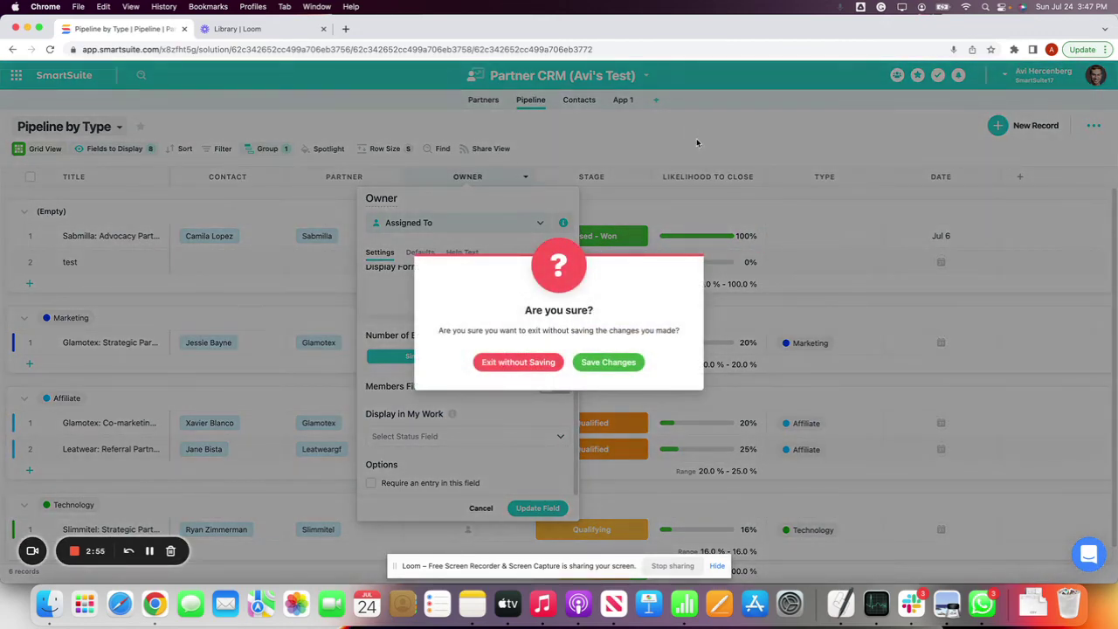
left_click(604, 365)
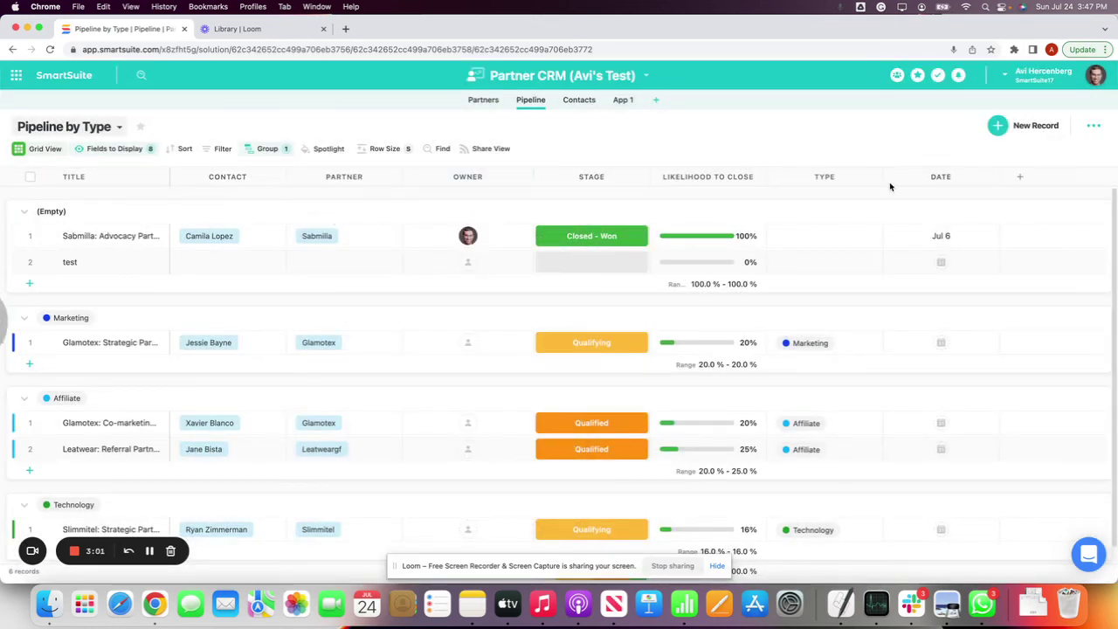
Review the Date field's display format and options, and close its settings.
left_click(992, 179)
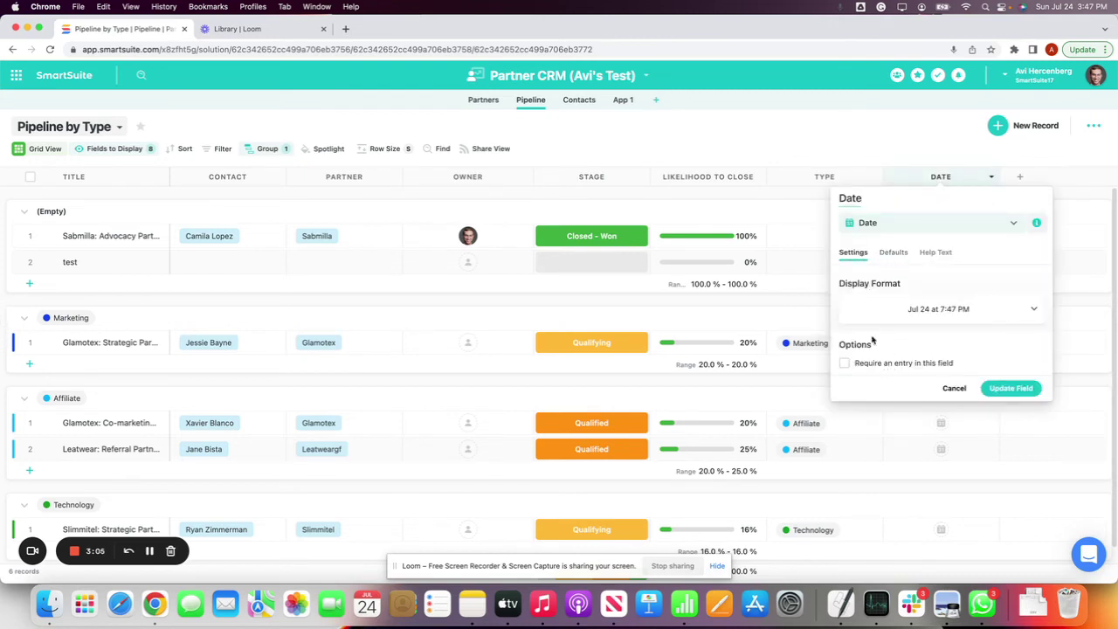
left_click(814, 179)
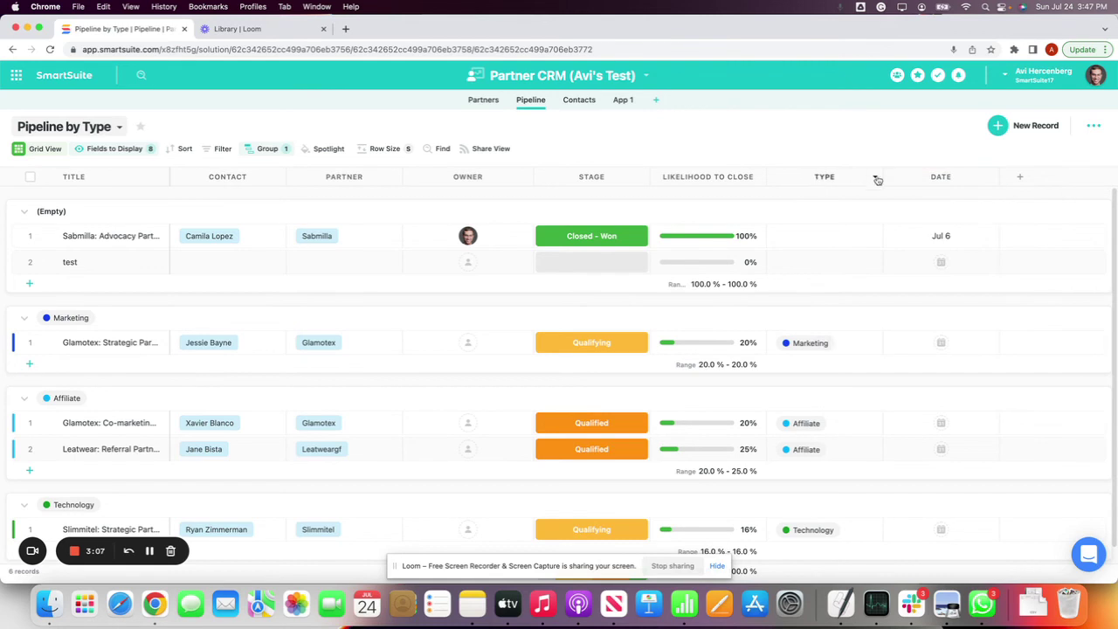
Switch the Type field's display type to Radio Buttons and back to Dropdown in its settings.
left_click(873, 179)
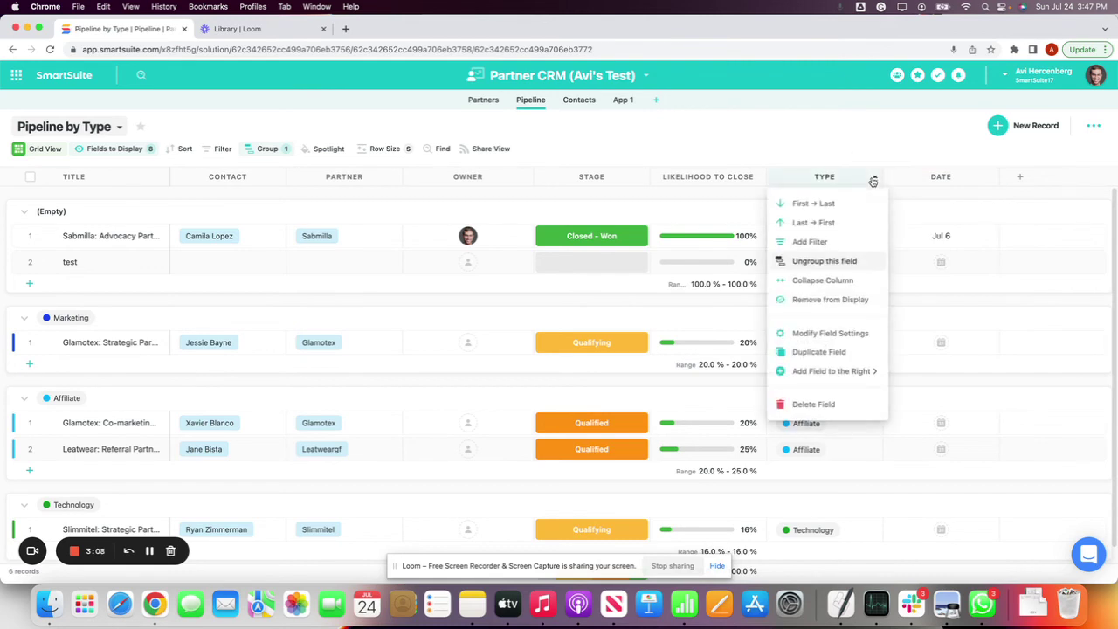
left_click(783, 173)
left_click(794, 175)
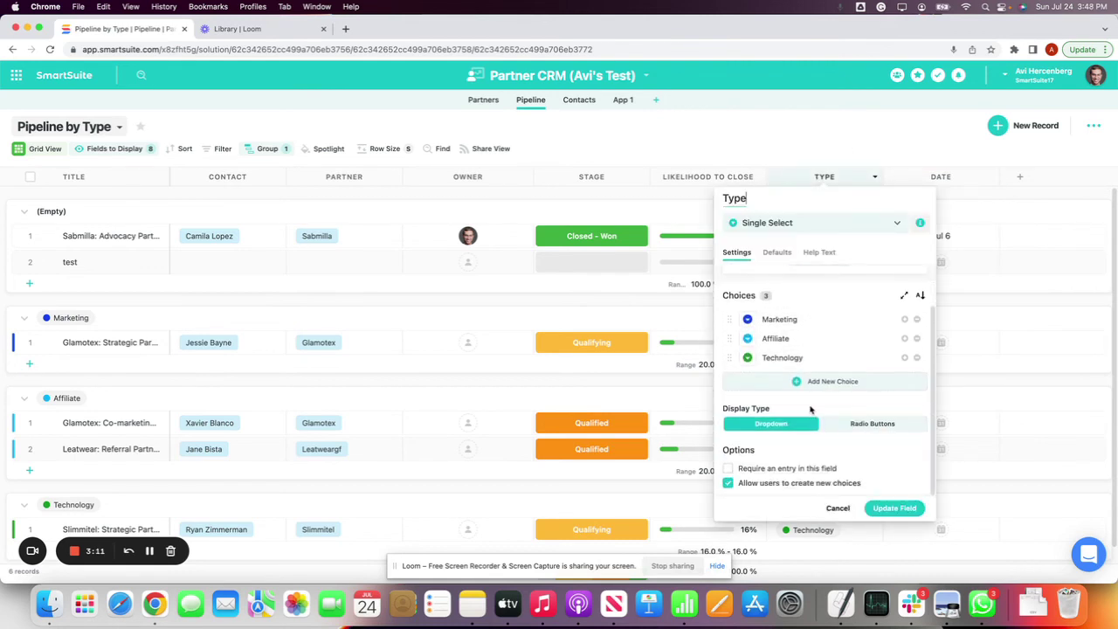
left_click(852, 424)
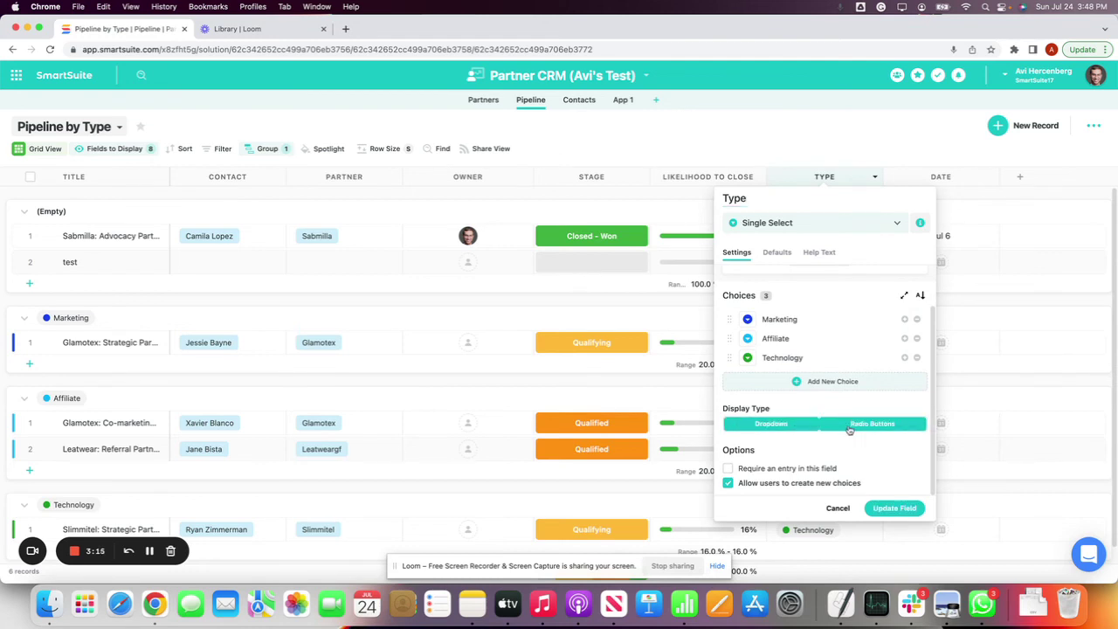
left_click(795, 428)
Try the Icon with Text display format for the Type field, restore Grey Pill with Color Dot, and start leaving the settings.
scroll(805, 355, "up", 1)
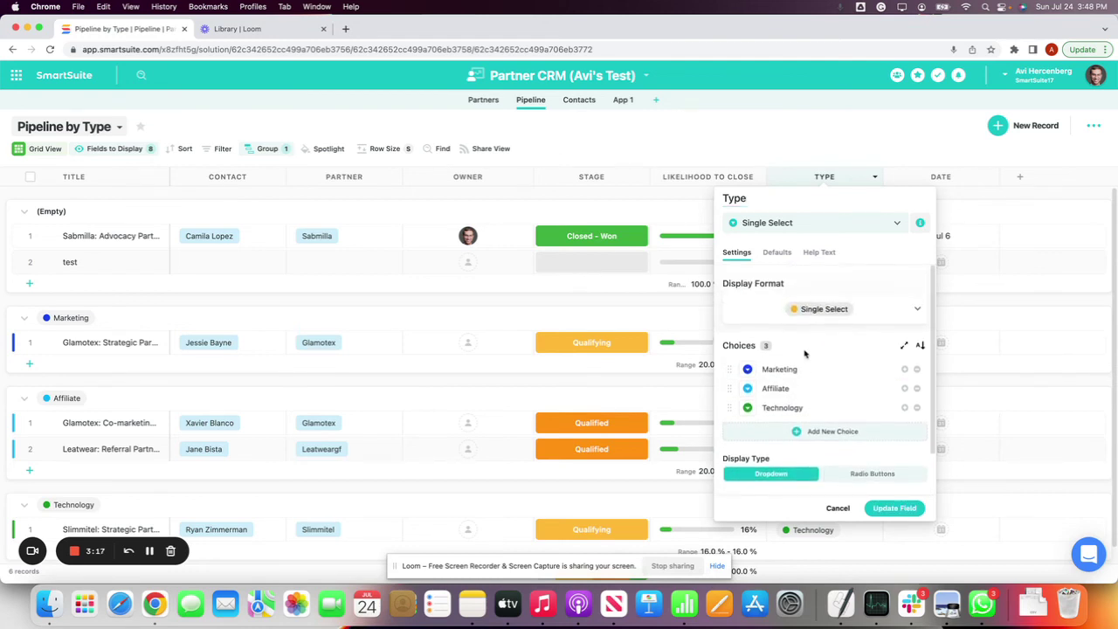
scroll(805, 354, "down", 1)
scroll(806, 349, "up", 1)
left_click(806, 319)
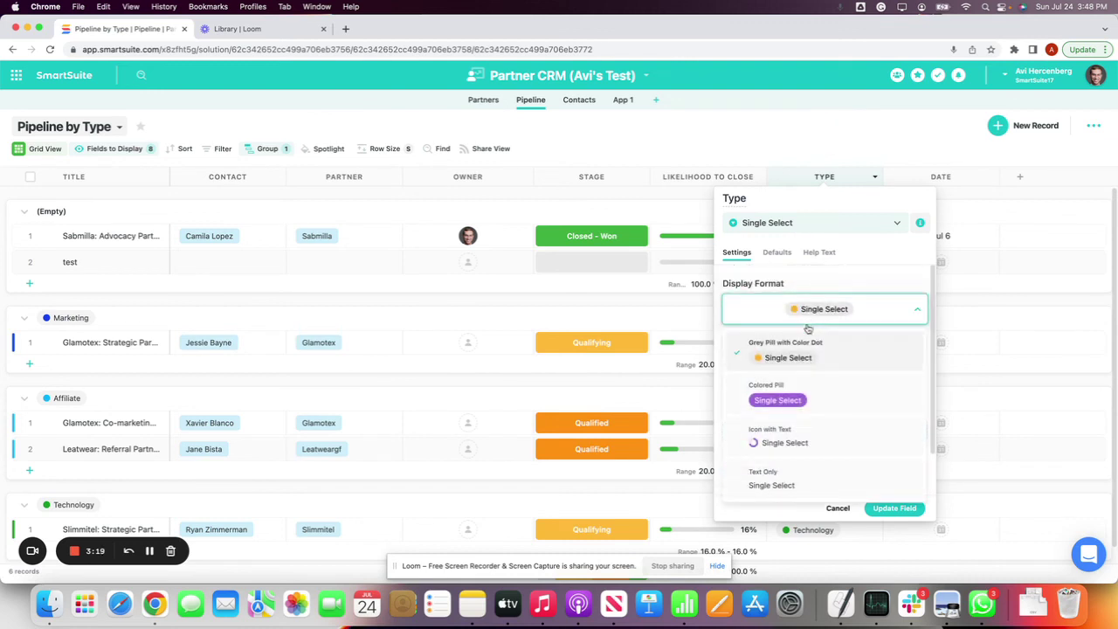
left_click(805, 441)
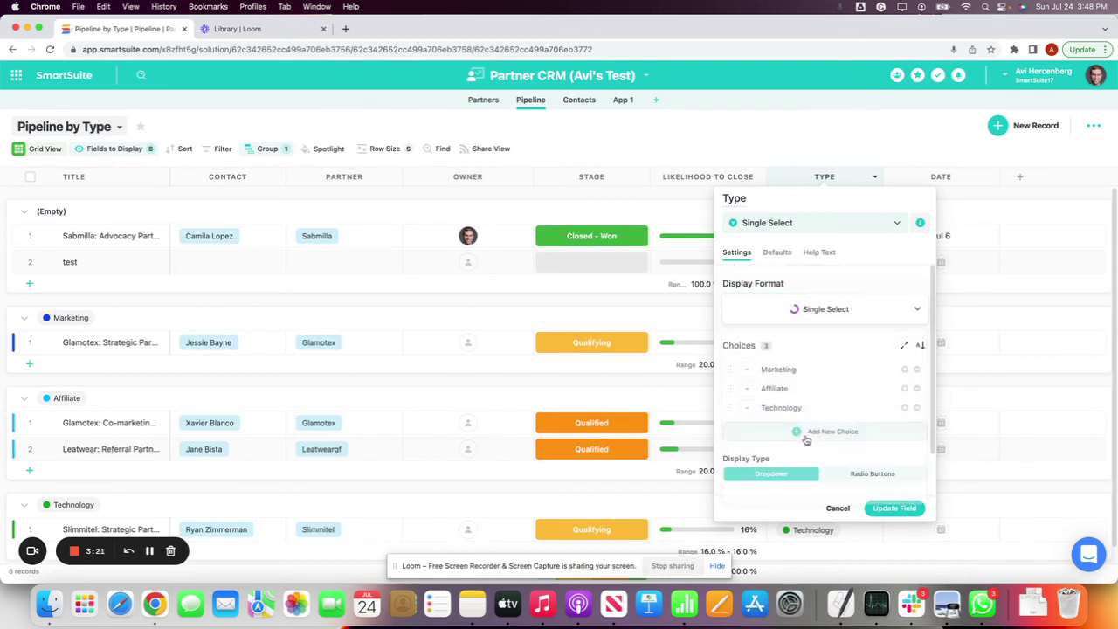
left_click(835, 312)
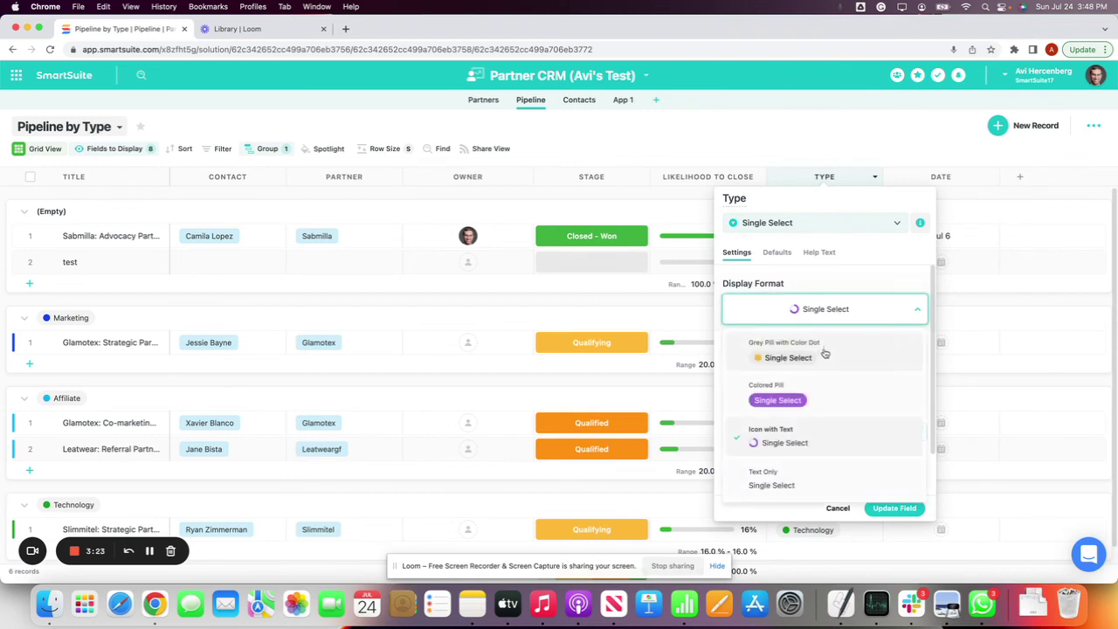
left_click(821, 363)
scroll(768, 471, "down", 2)
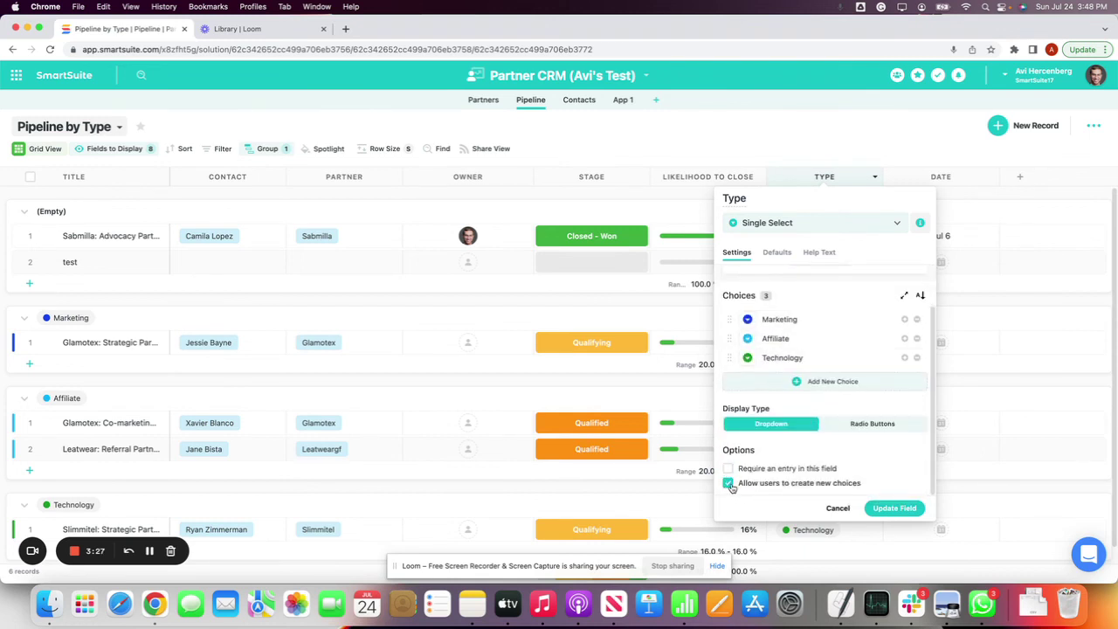
left_click(838, 508)
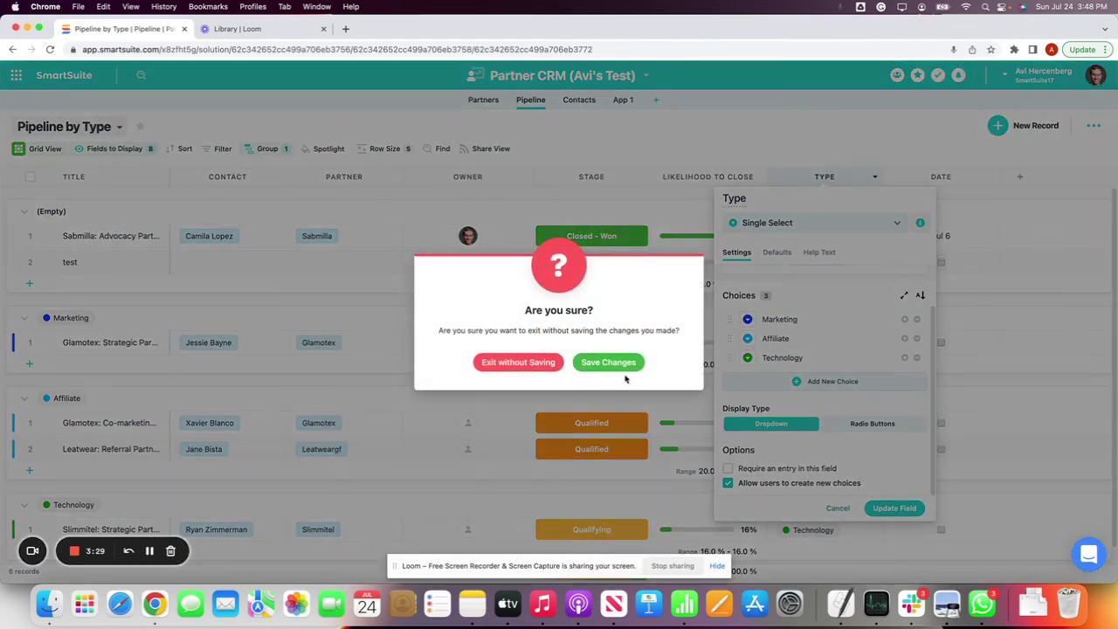